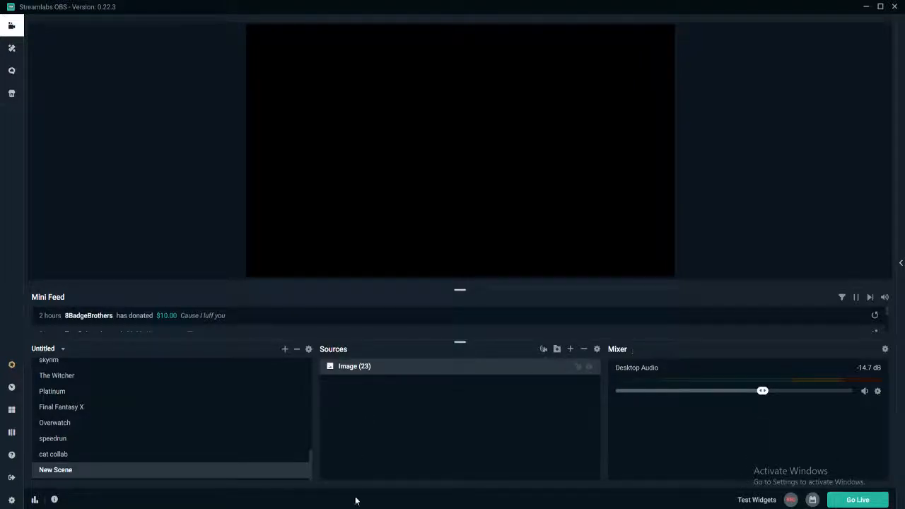
Step: Create a new scene named "ultra sun"
{"action": "left_click", "coordinate": [286, 350]}
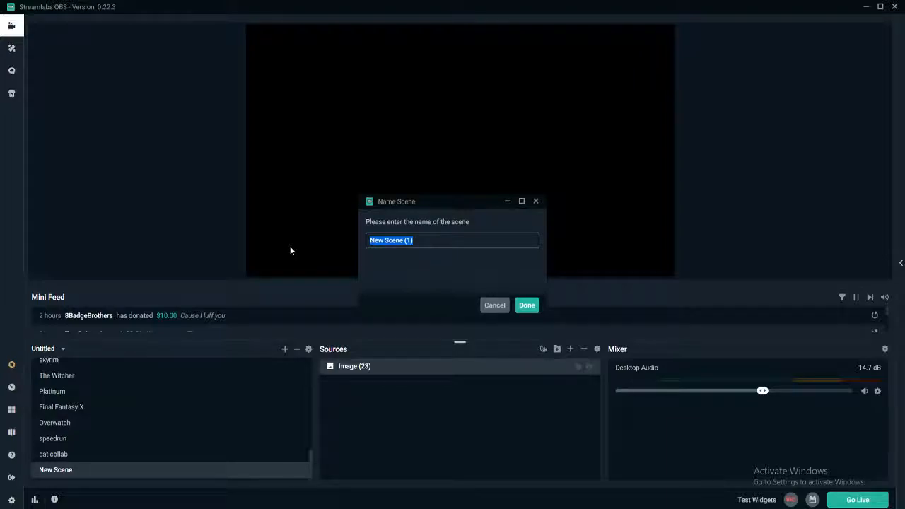
{"action": "scroll", "coordinate": [134, 431], "scroll_direction": "up", "scroll_amount": 5}
{"action": "scroll", "coordinate": [133, 433], "scroll_direction": "down", "scroll_amount": 5}
{"action": "type", "text": "ultra sun"}
{"action": "left_click", "coordinate": [529, 304]}
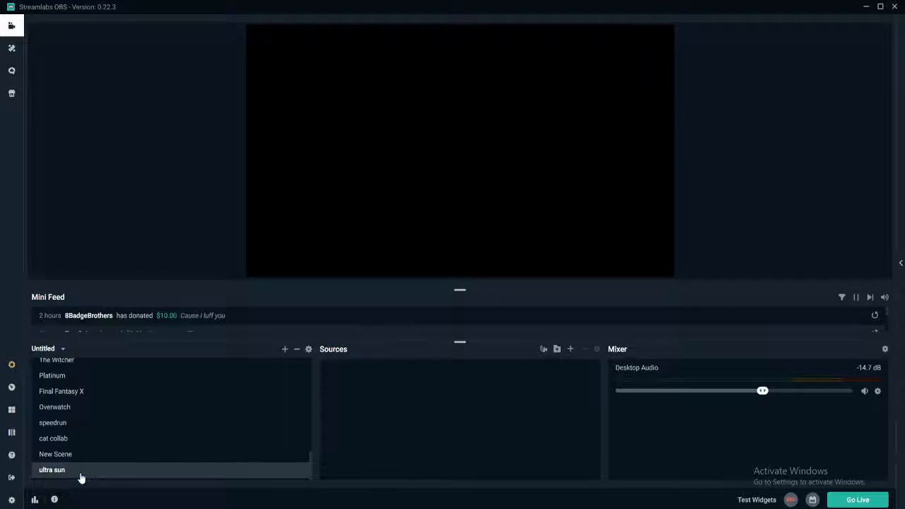
Step: Add the existing "white" Color Source to the ultra sun scene
{"action": "left_click", "coordinate": [570, 349]}
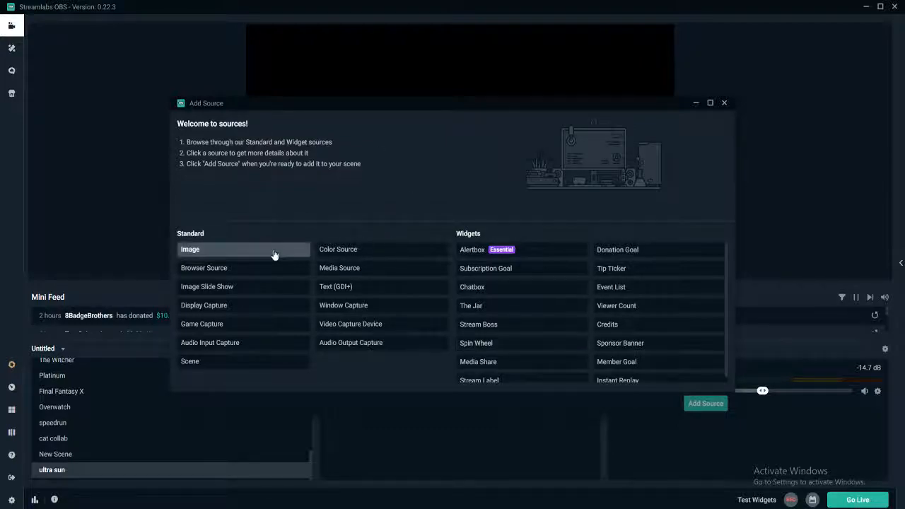
{"action": "left_click", "coordinate": [337, 253]}
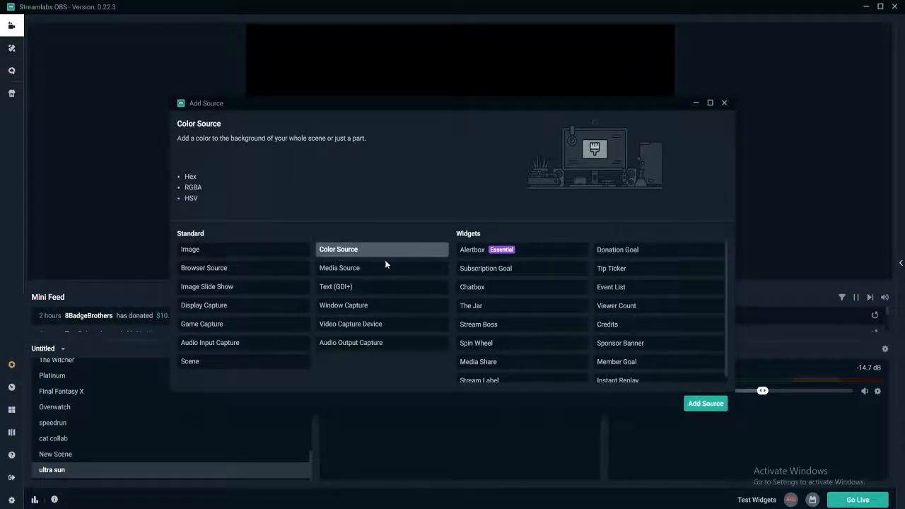
{"action": "left_click", "coordinate": [722, 399]}
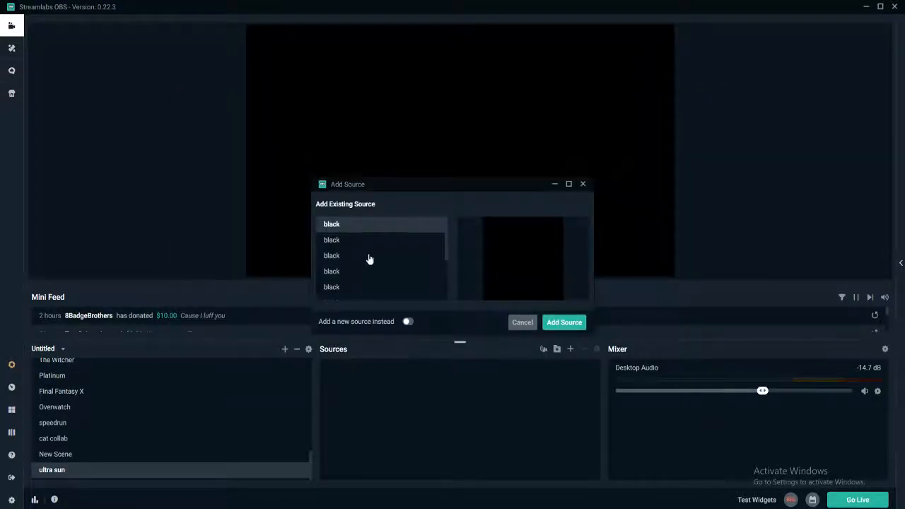
{"action": "scroll", "coordinate": [364, 262], "scroll_direction": "down", "scroll_amount": 3}
{"action": "left_click", "coordinate": [343, 261]}
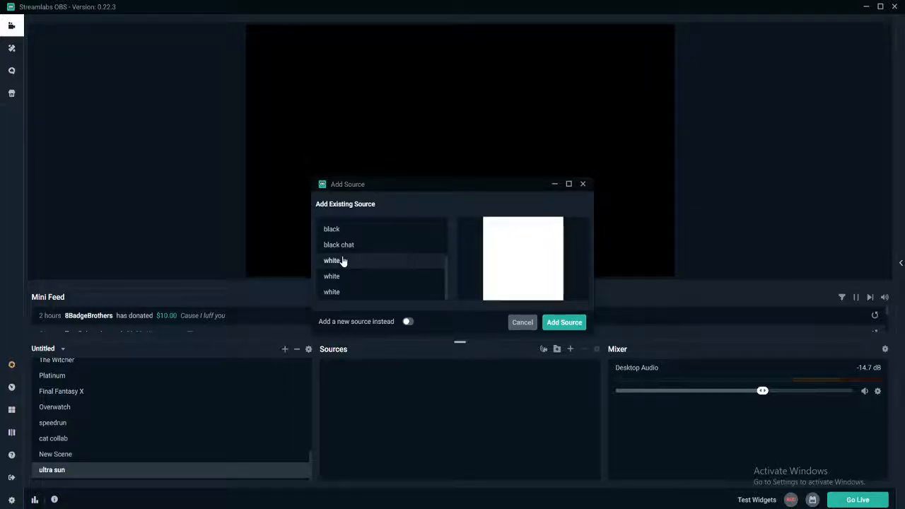
{"action": "left_click", "coordinate": [563, 323]}
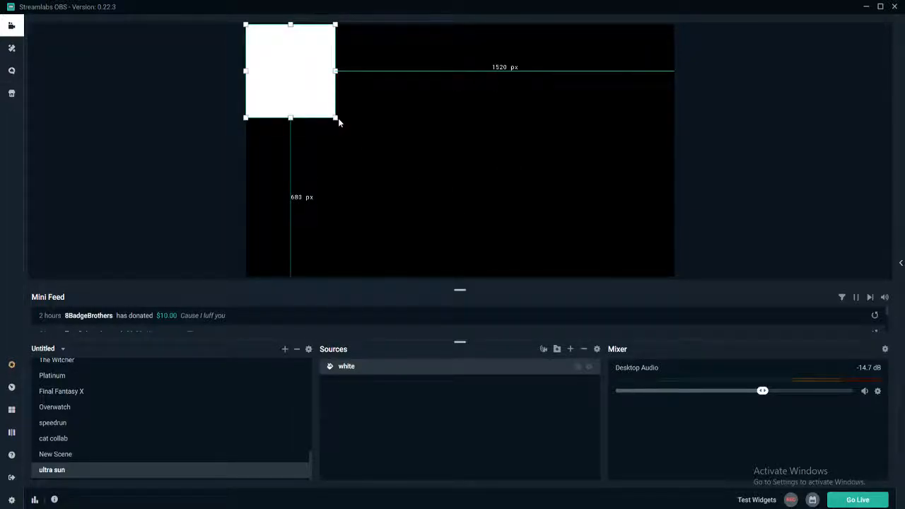
Step: Enlarge the white color source to the full canvas height and delete it from the scene
{"action": "left_click_drag", "start_coordinate": [337, 119], "coordinate": [489, 152]}
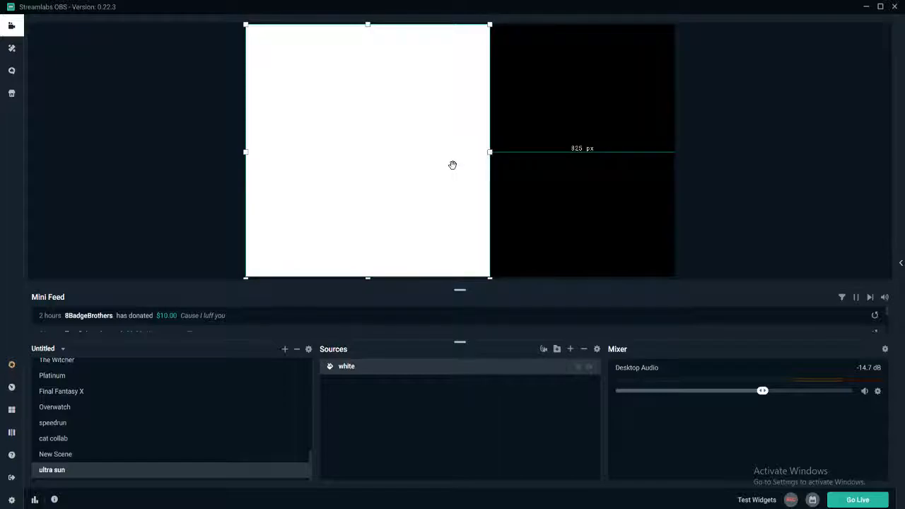
{"action": "key", "text": "Delete"}
{"action": "left_click", "coordinate": [471, 260]}
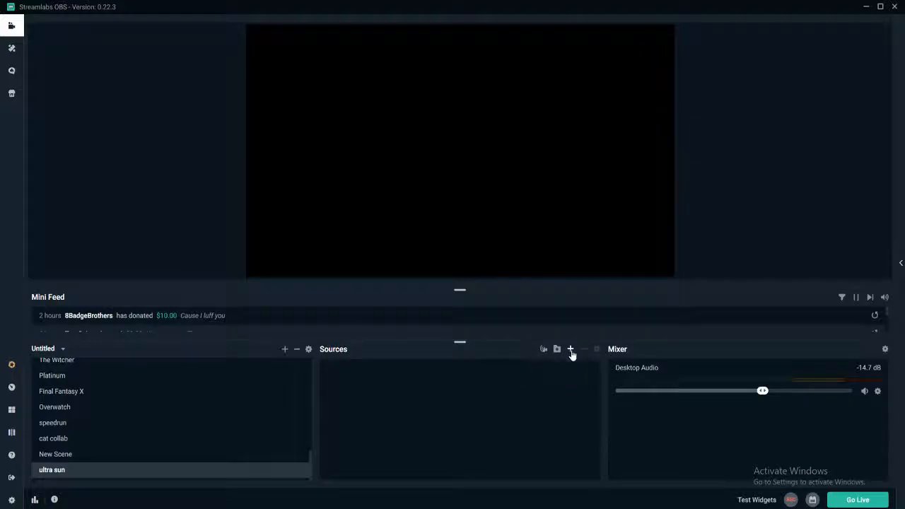
Step: Add a new Image source named "sun layout" to the ultra sun scene
{"action": "left_click", "coordinate": [571, 349]}
{"action": "left_click", "coordinate": [293, 251]}
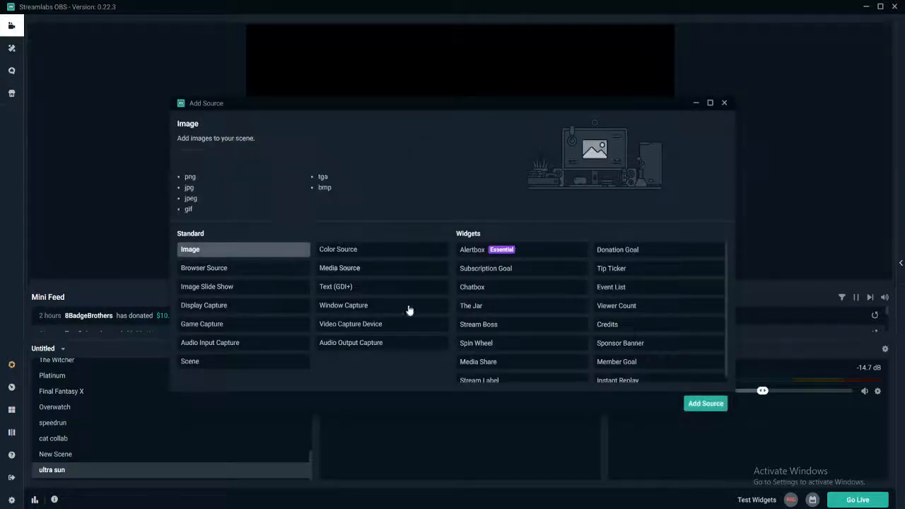
{"action": "left_click", "coordinate": [691, 407]}
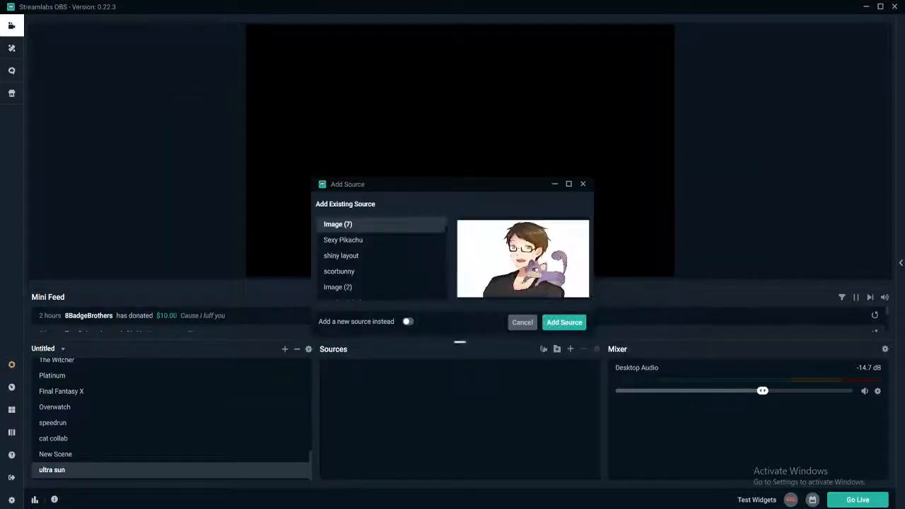
{"action": "left_click", "coordinate": [409, 323]}
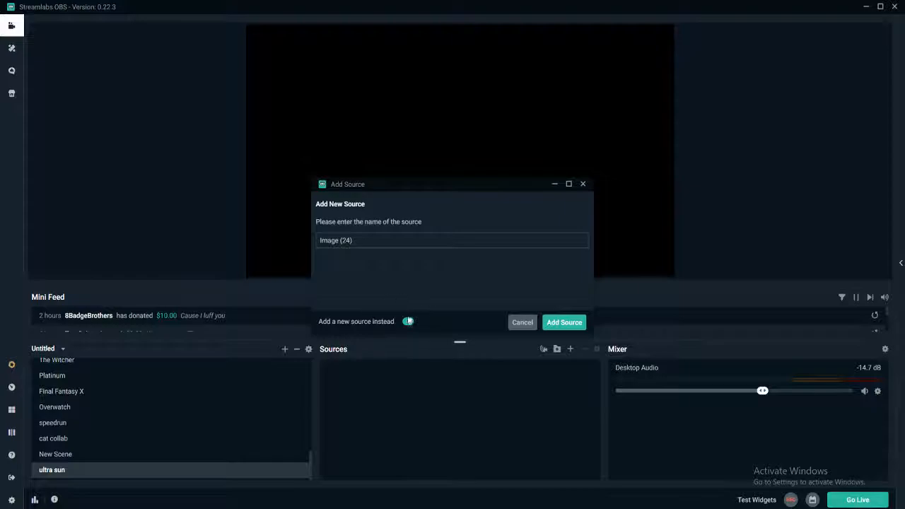
{"action": "left_click_drag", "start_coordinate": [373, 241], "coordinate": [284, 231]}
{"action": "type", "text": "sun layout"}
{"action": "left_click", "coordinate": [564, 323]}
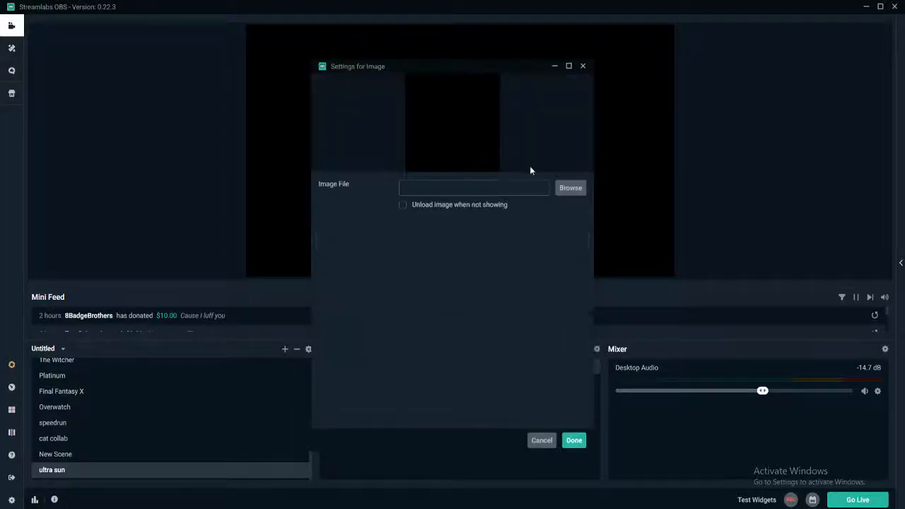
Step: Set the sun layout source's image file to "ultra sun layout.png" from the Layout folder
{"action": "left_click", "coordinate": [565, 189]}
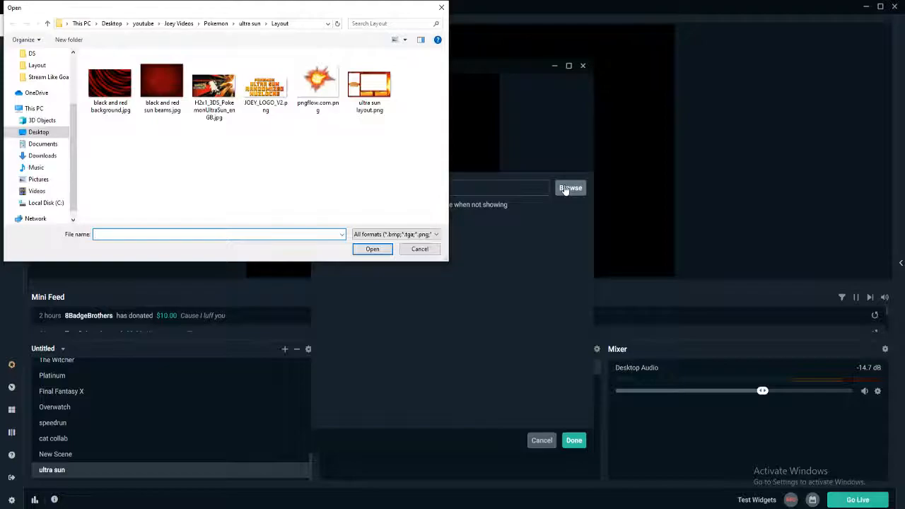
{"action": "left_click", "coordinate": [362, 85]}
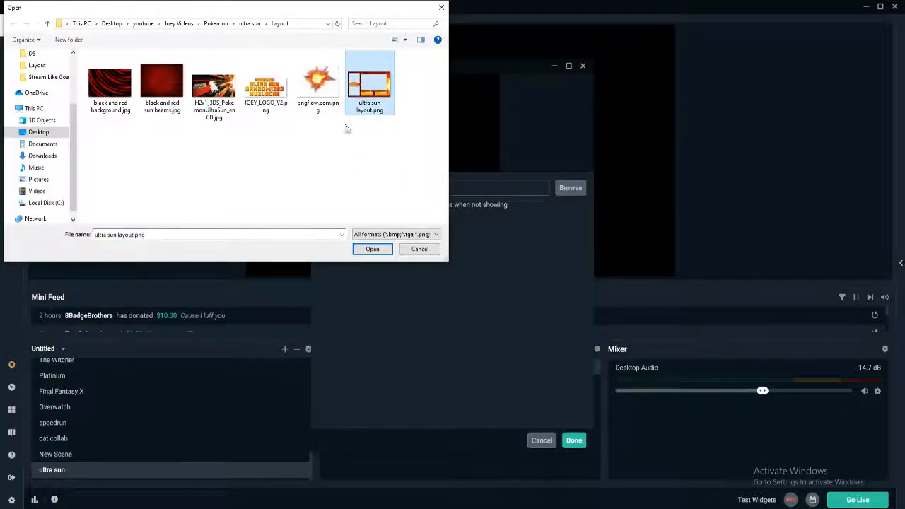
{"action": "left_click", "coordinate": [372, 249]}
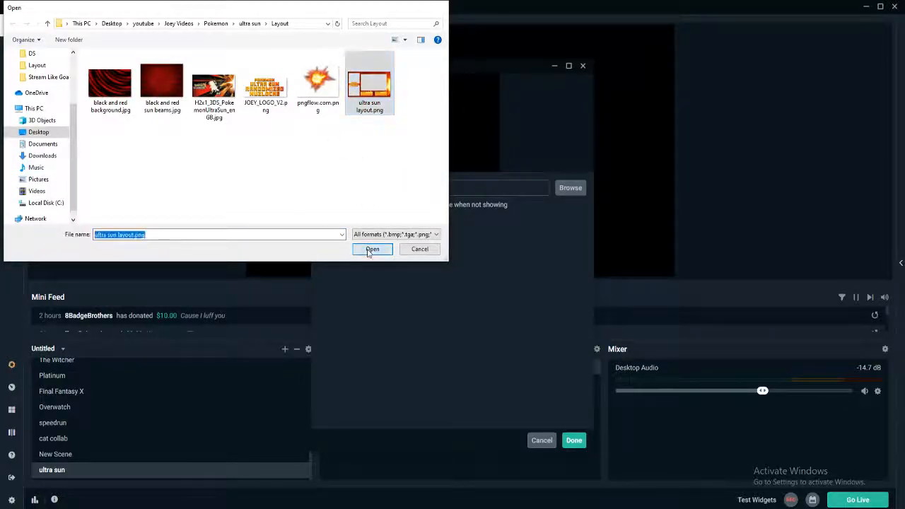
{"action": "left_click", "coordinate": [573, 440]}
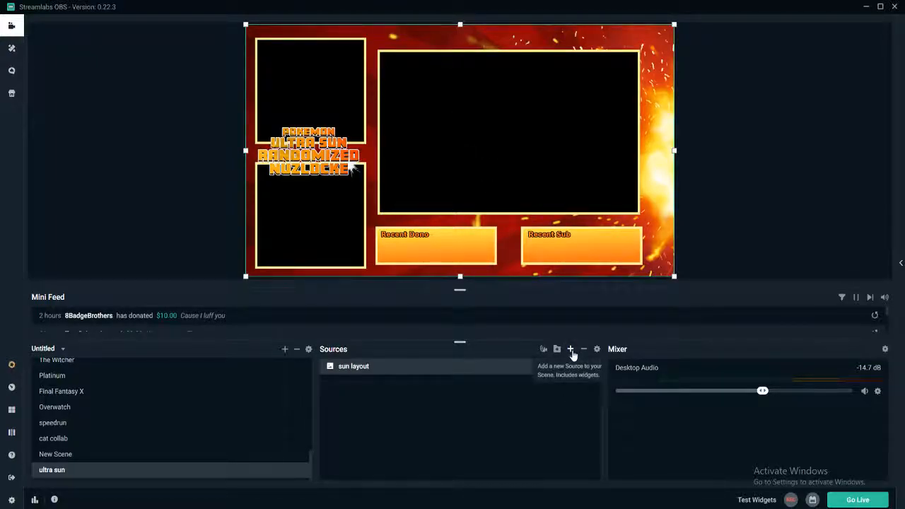
{"action": "left_click", "coordinate": [570, 349]}
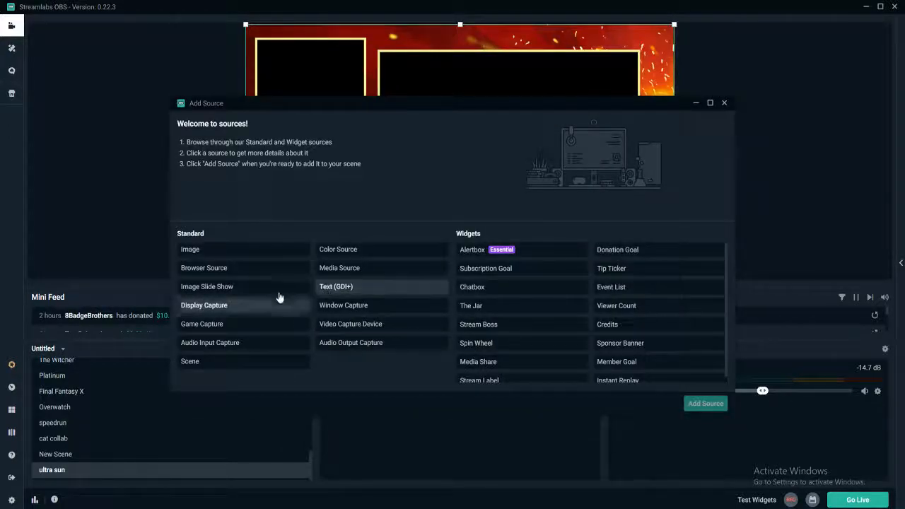
{"action": "left_click", "coordinate": [339, 329]}
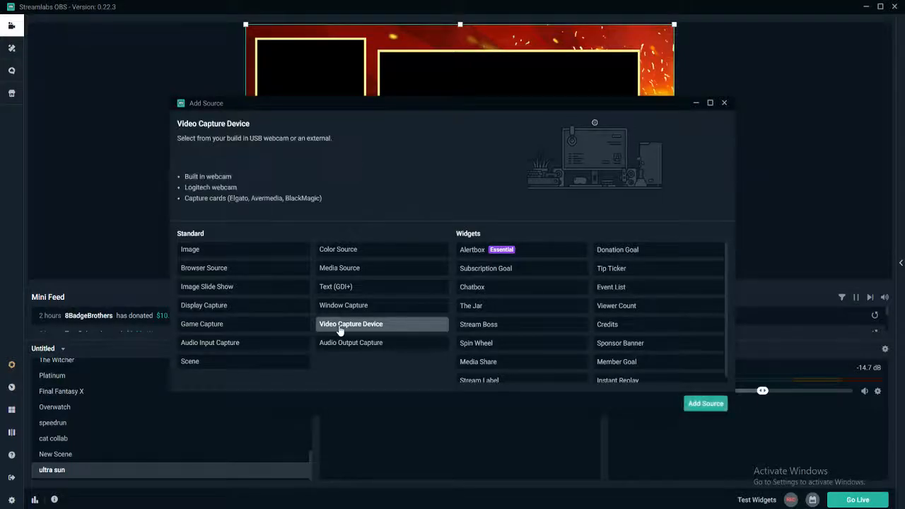
{"action": "left_click", "coordinate": [703, 403]}
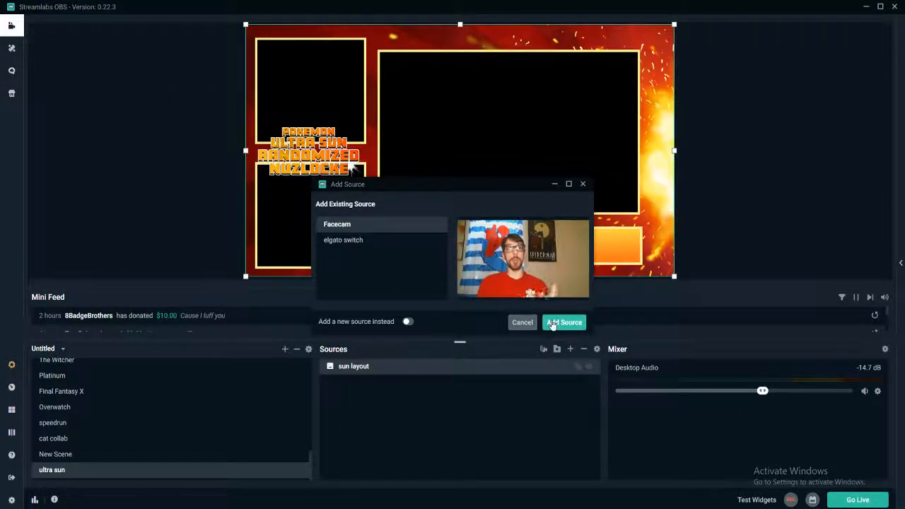
{"action": "left_click", "coordinate": [408, 323]}
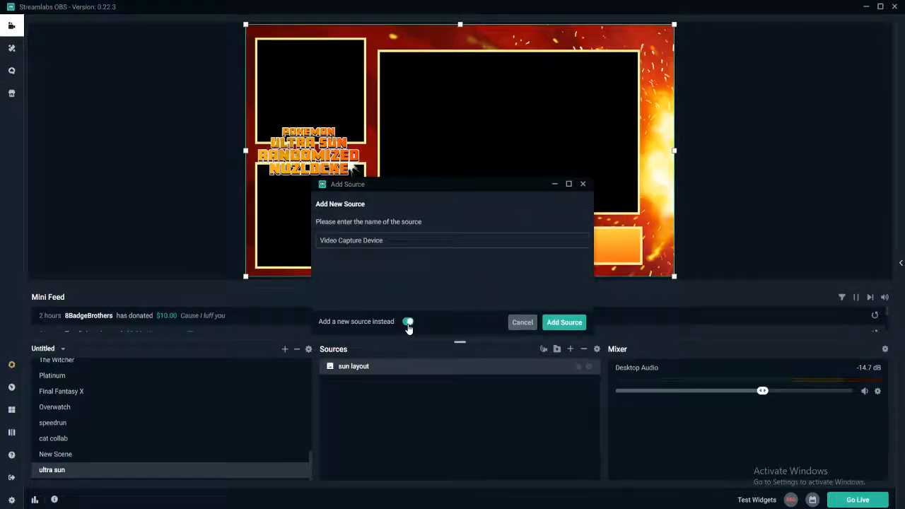
{"action": "left_click", "coordinate": [526, 326]}
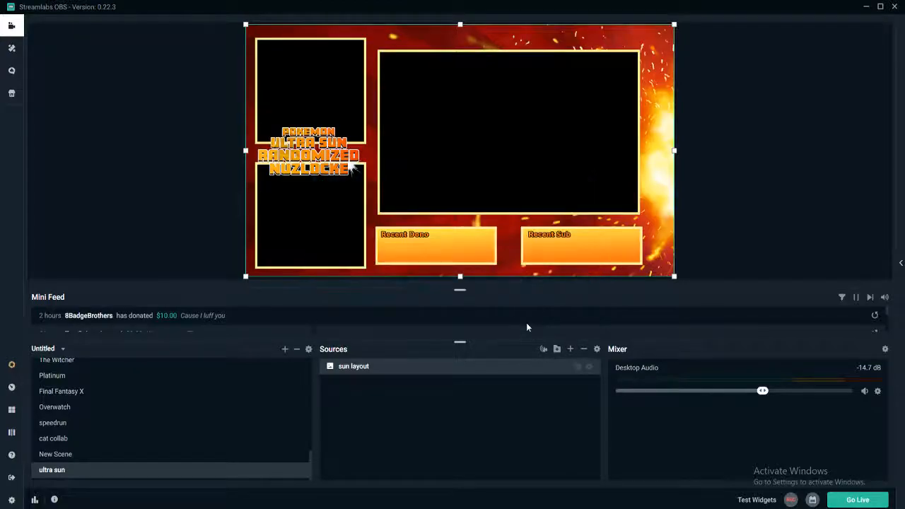
Step: Add the existing Video Capture Device source "Facecam" to the ultra sun scene
{"action": "left_click", "coordinate": [570, 349]}
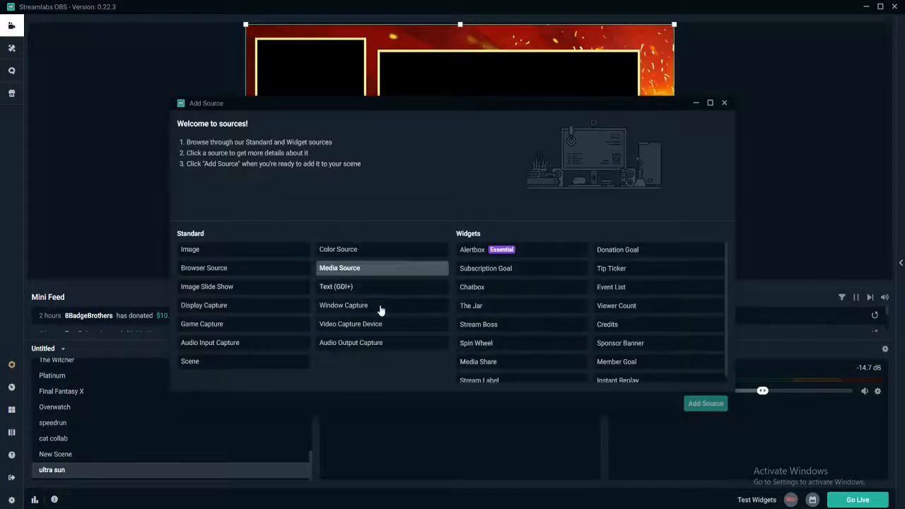
{"action": "left_click", "coordinate": [370, 325]}
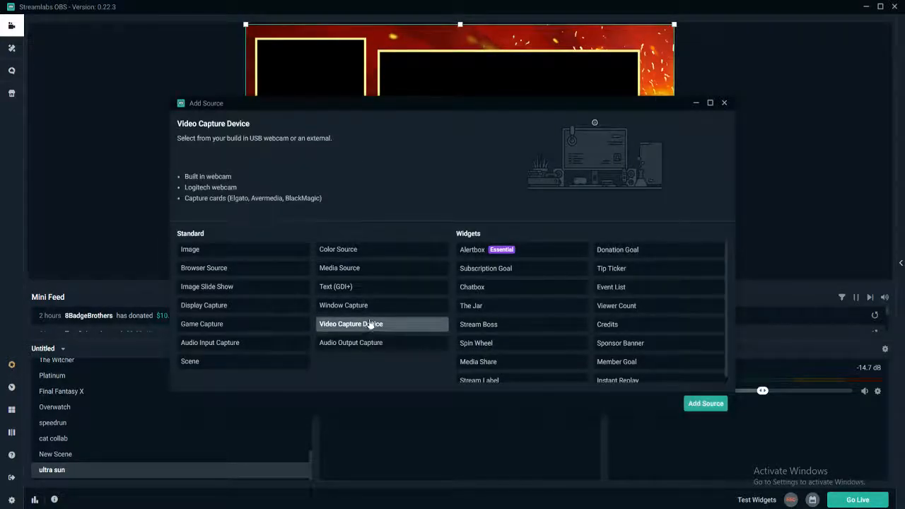
{"action": "left_click", "coordinate": [690, 404]}
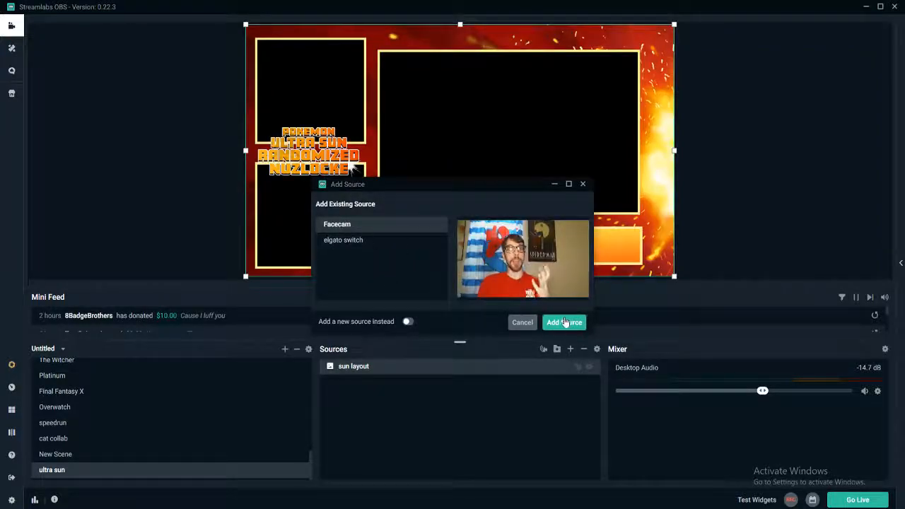
{"action": "left_click", "coordinate": [565, 323]}
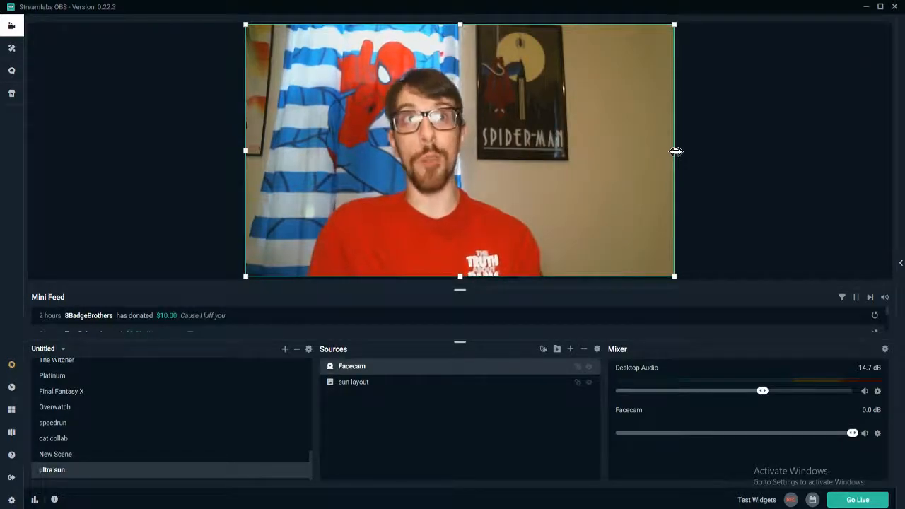
Step: Crop the Facecam by about 560 px on its right side, 220 px on its left and 140 px off its top
{"action": "left_click_drag", "start_coordinate": [675, 151], "coordinate": [549, 193]}
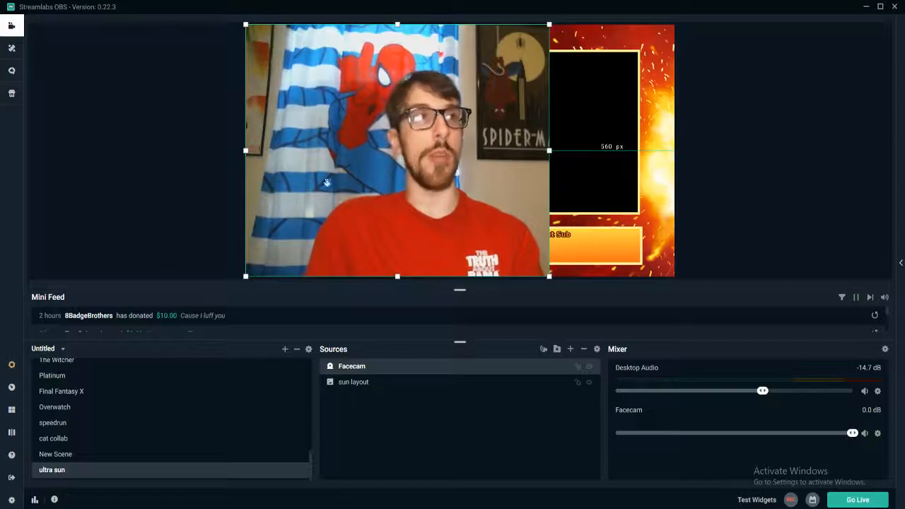
{"action": "left_click_drag", "start_coordinate": [246, 151], "coordinate": [288, 155]}
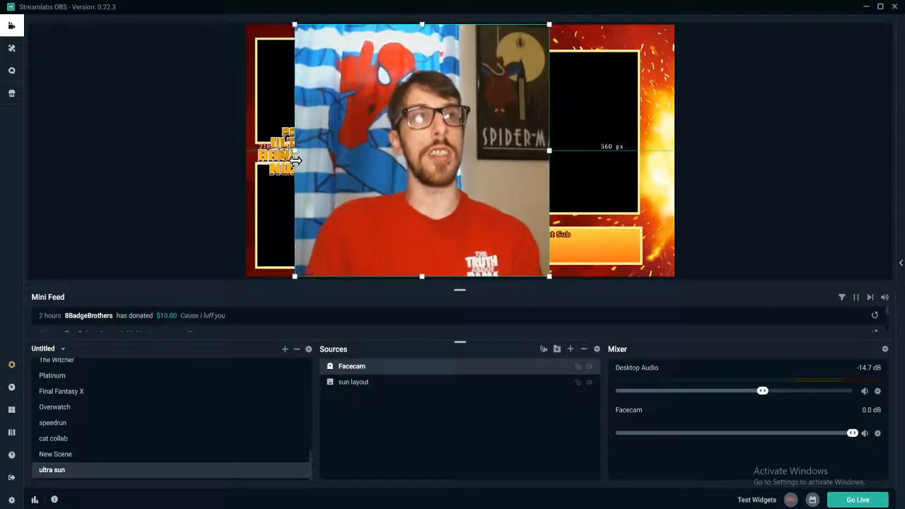
{"action": "left_click_drag", "start_coordinate": [422, 24], "coordinate": [425, 59]}
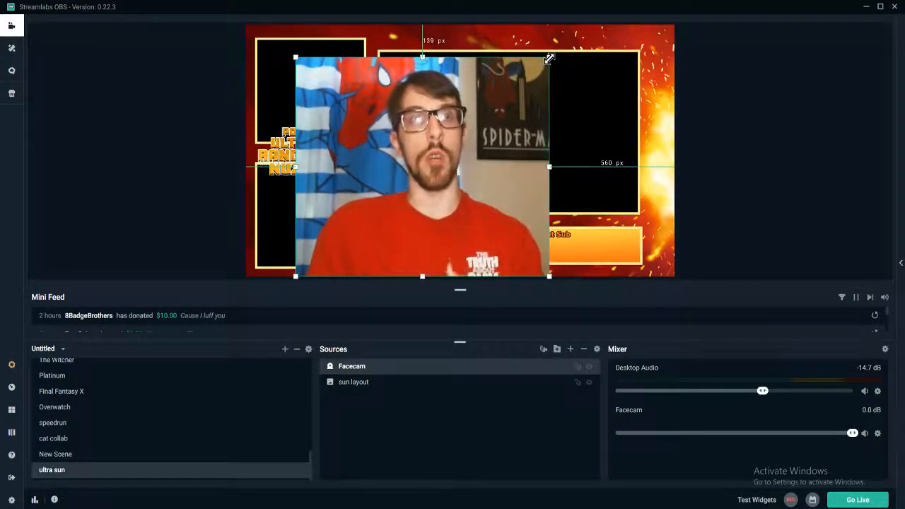
Step: Scale the cropped Facecam to cover the layout's upper-left frame and order it beneath the sun layout source
{"action": "left_click_drag", "start_coordinate": [549, 59], "coordinate": [417, 180]}
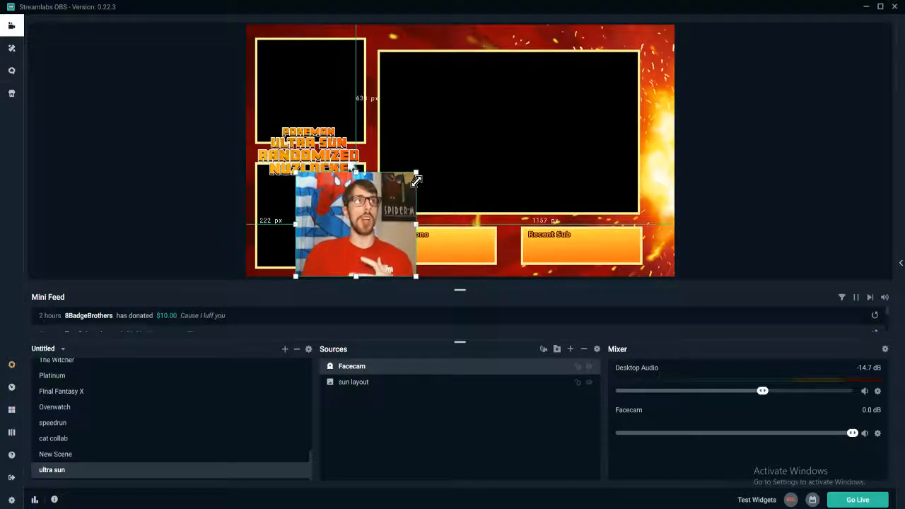
{"action": "left_click_drag", "start_coordinate": [348, 249], "coordinate": [305, 120]}
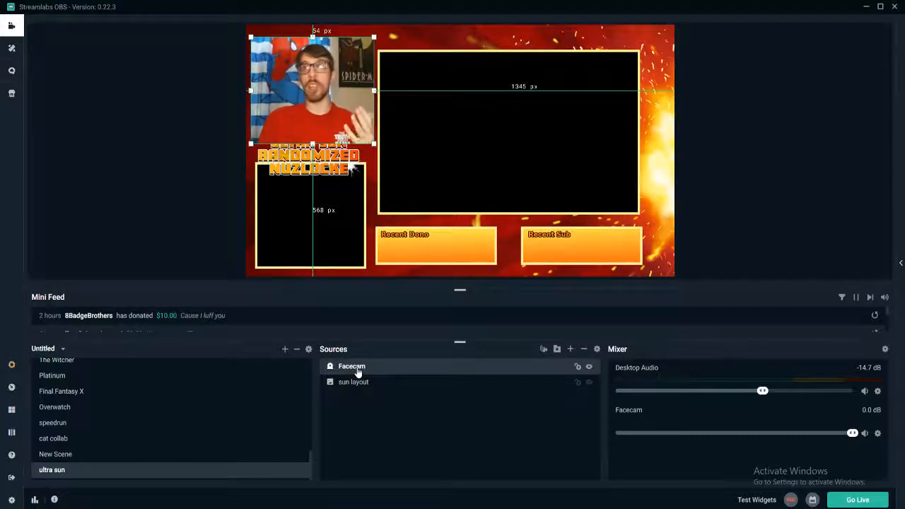
{"action": "left_click_drag", "start_coordinate": [357, 371], "coordinate": [354, 388]}
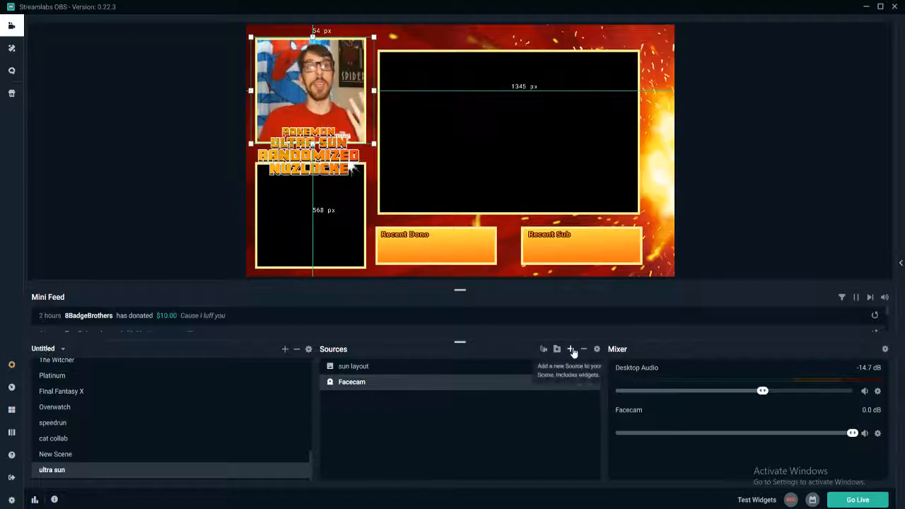
Step: Launch Citra Nightly from the youtube folder on the Desktop and close the file window
{"action": "left_click", "coordinate": [571, 349]}
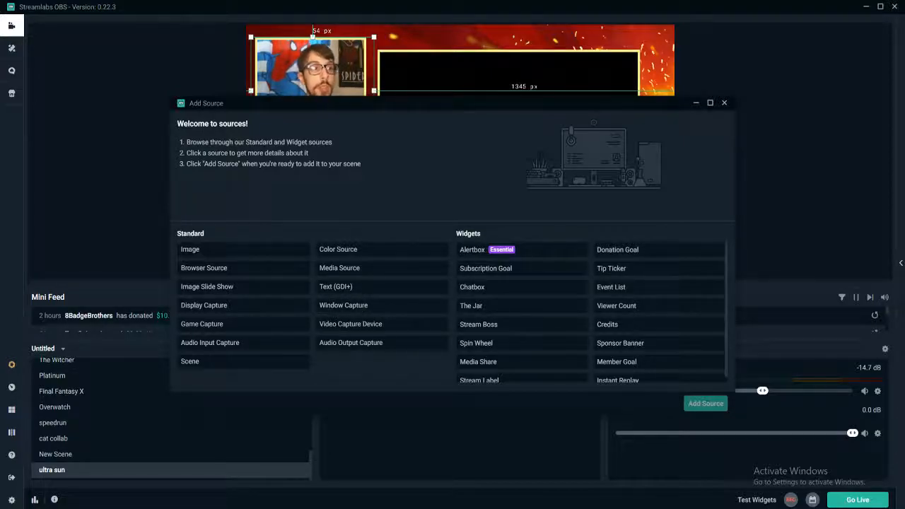
{"action": "key", "text": "super+e"}
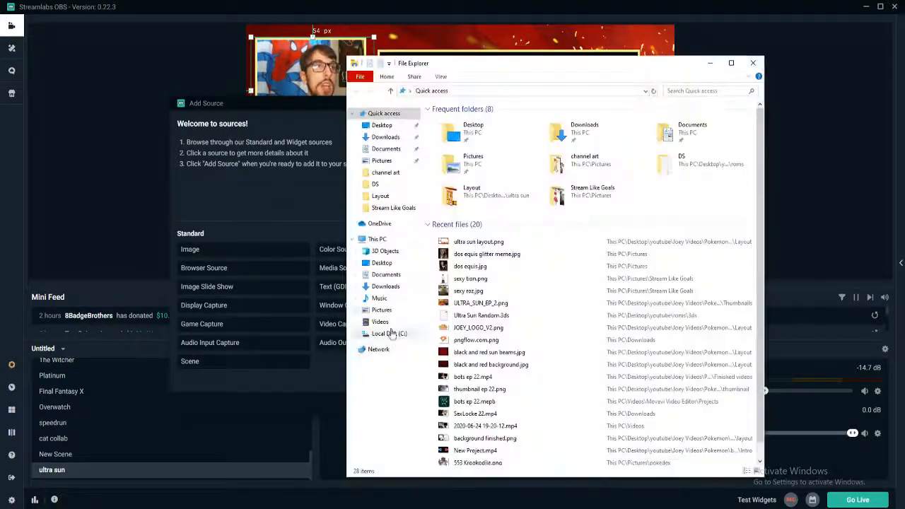
{"action": "left_click", "coordinate": [382, 184]}
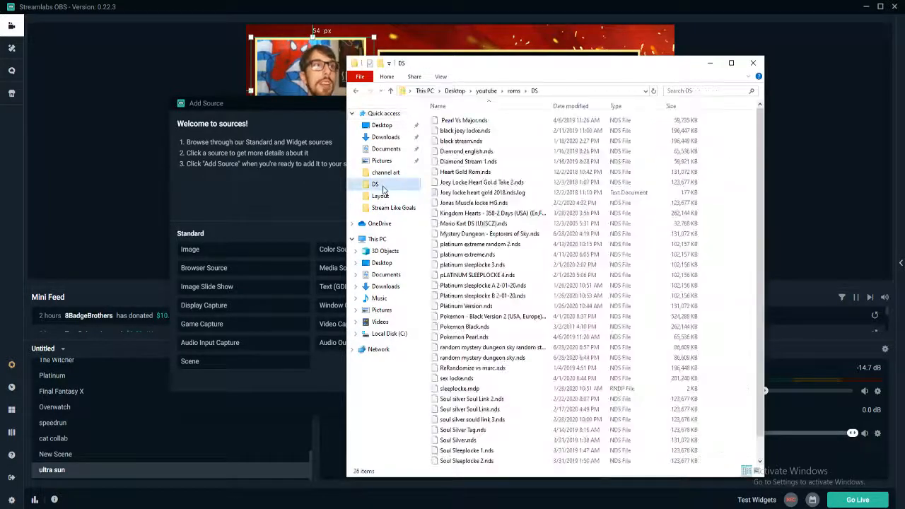
{"action": "left_click", "coordinate": [480, 92]}
{"action": "left_click", "coordinate": [455, 236]}
{"action": "double_click", "coordinate": [455, 237]}
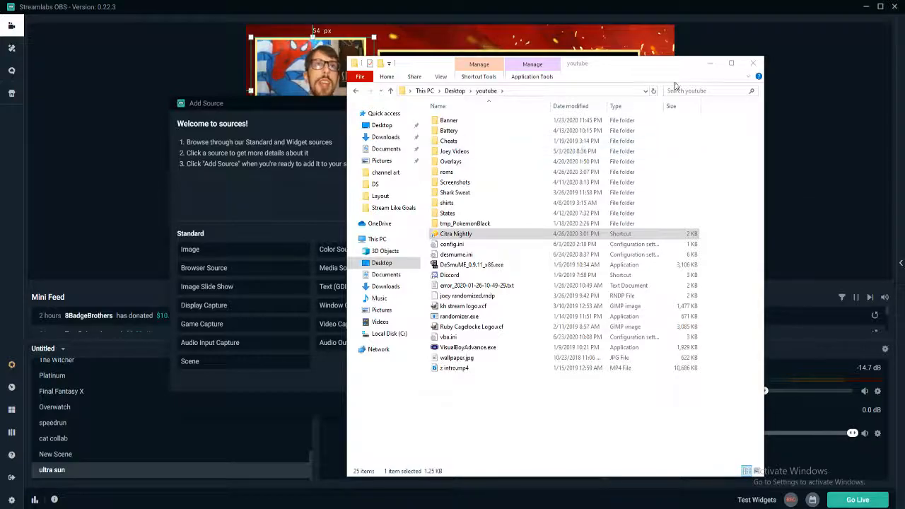
{"action": "left_click", "coordinate": [754, 66]}
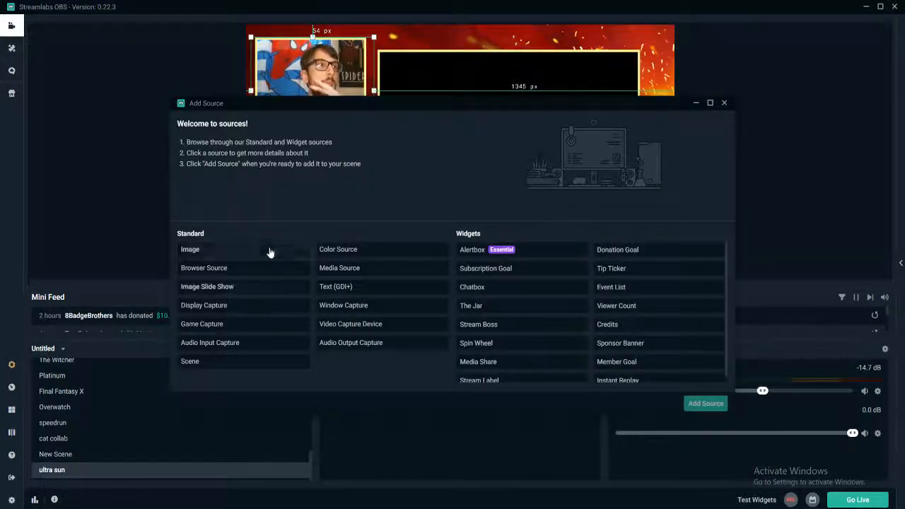
Step: Add a new Window Capture source named "fake top screen" to the ultra sun scene
{"action": "left_click", "coordinate": [346, 309]}
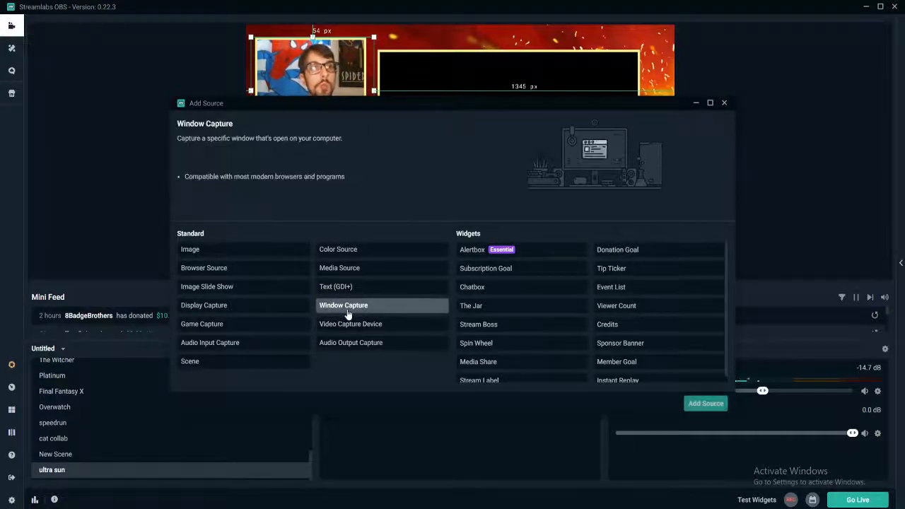
{"action": "left_click", "coordinate": [699, 405]}
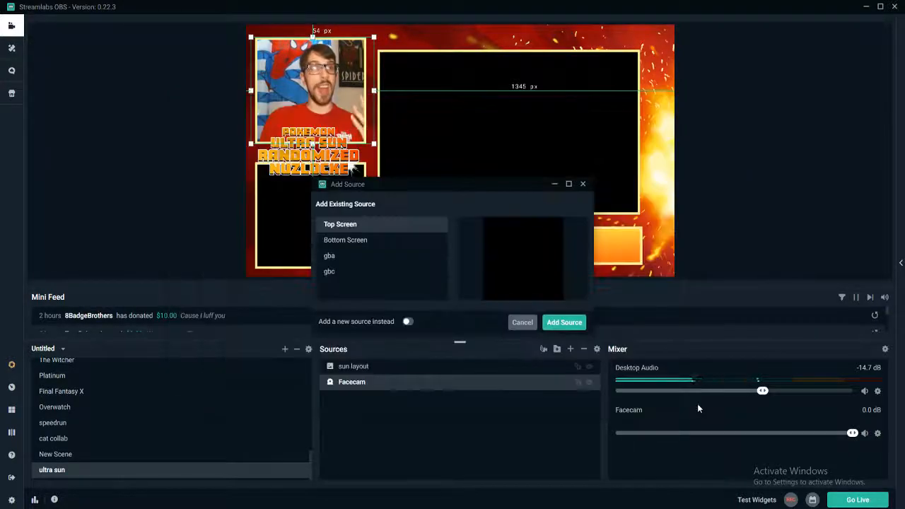
{"action": "left_click", "coordinate": [348, 243]}
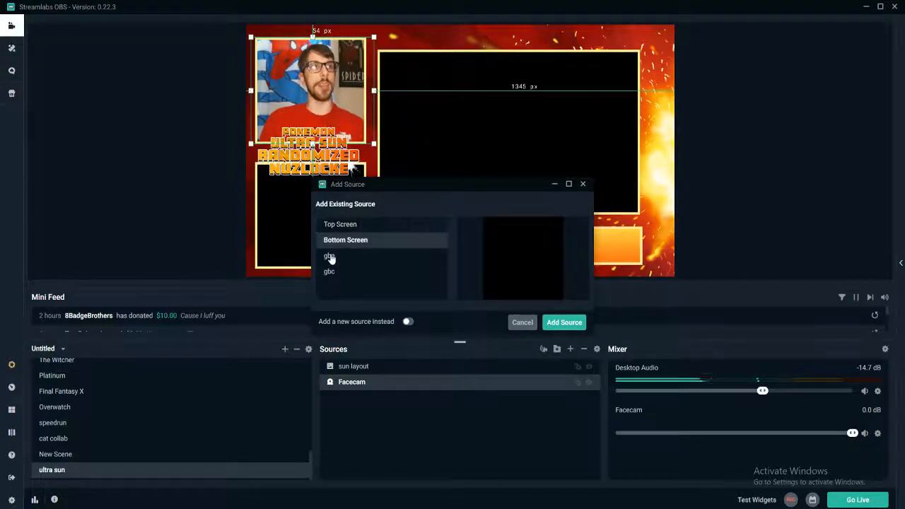
{"action": "left_click", "coordinate": [408, 322]}
{"action": "triple_click", "coordinate": [366, 240]}
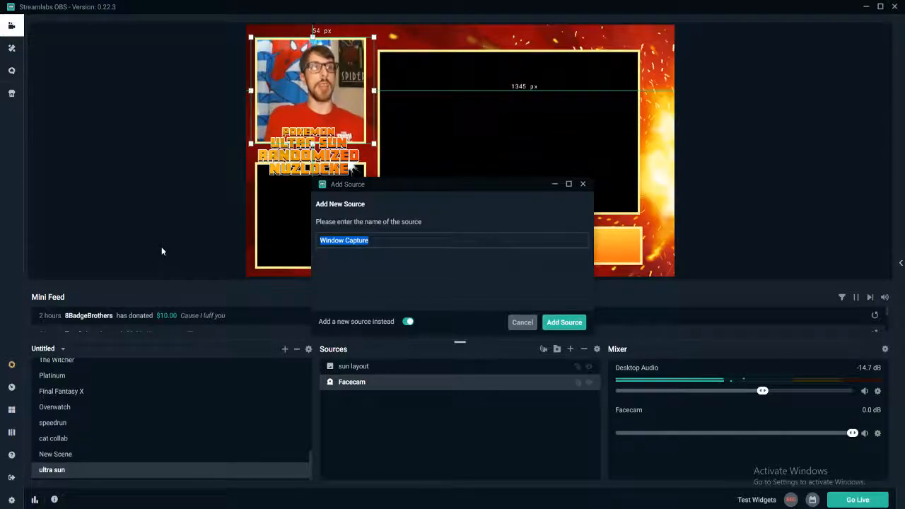
{"action": "type", "text": "top screen"}
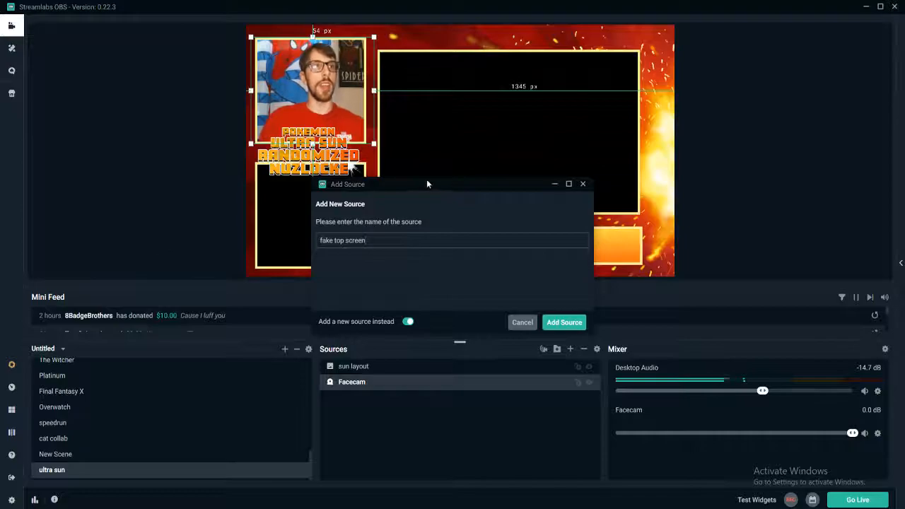
{"action": "left_click", "coordinate": [543, 322]}
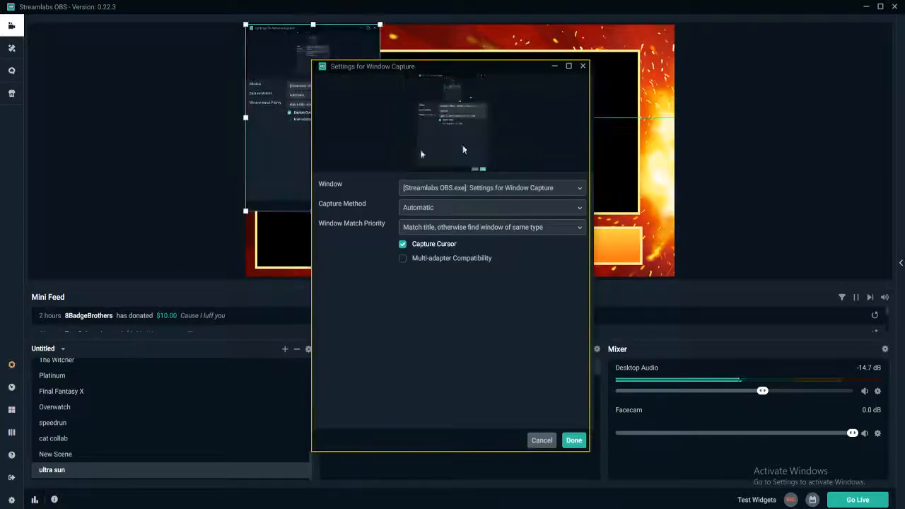
Step: Set the fake top screen source to capture the window "[citra-qt.exe]: Citra Nightly 1544 | Pokémon Ultra Sun"
{"action": "left_click", "coordinate": [445, 192]}
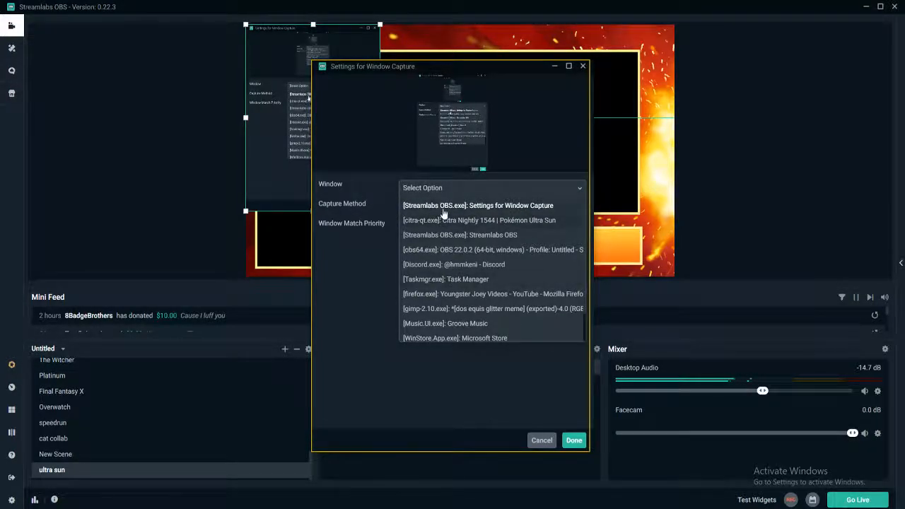
{"action": "scroll", "coordinate": [442, 233], "scroll_direction": "down", "scroll_amount": 1}
{"action": "scroll", "coordinate": [431, 318], "scroll_direction": "up", "scroll_amount": 1}
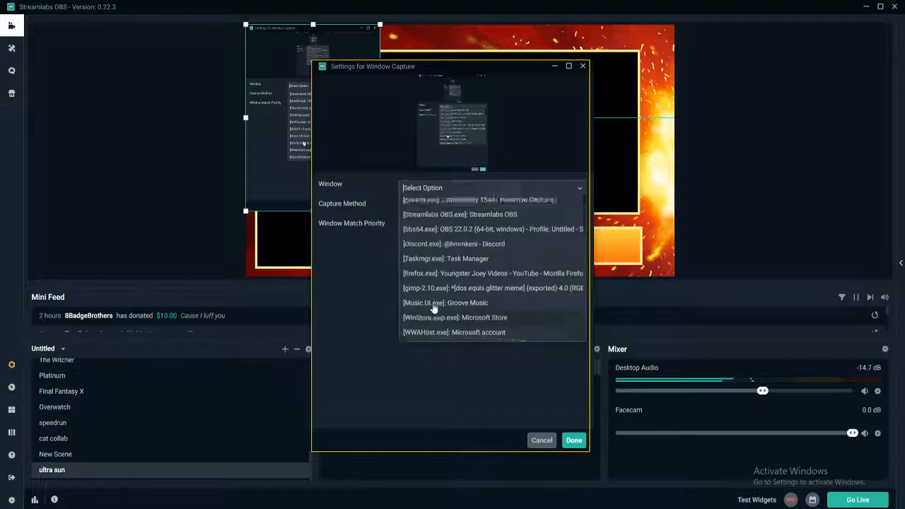
{"action": "left_click", "coordinate": [453, 219]}
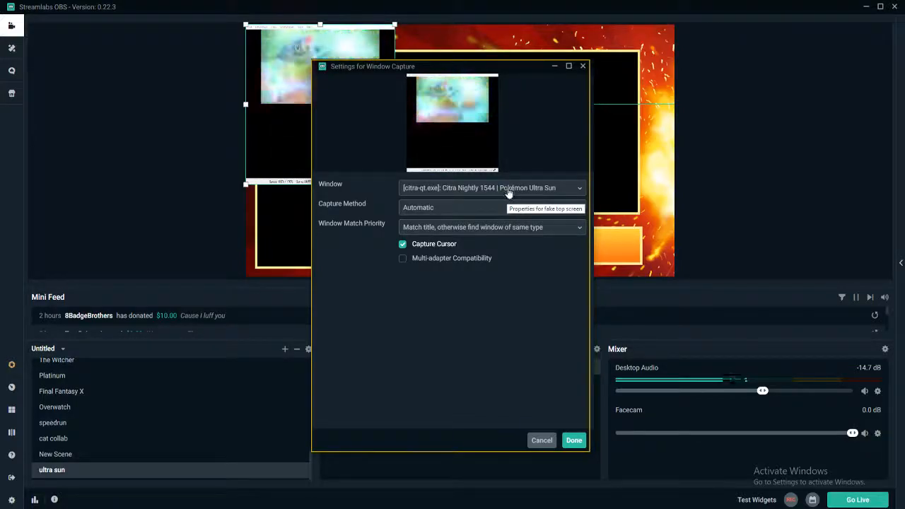
{"action": "left_click", "coordinate": [574, 440]}
Step: Move fake top screen into the large frame and crop about 350 px off its bottom, 70 px off each side and 20 px off its top
{"action": "left_click_drag", "start_coordinate": [367, 177], "coordinate": [498, 188]}
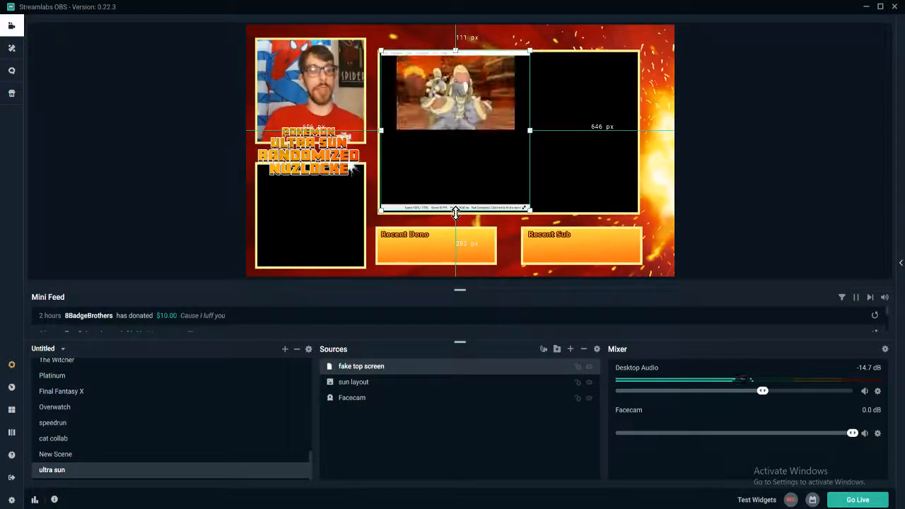
{"action": "left_click_drag", "start_coordinate": [456, 211], "coordinate": [458, 128]}
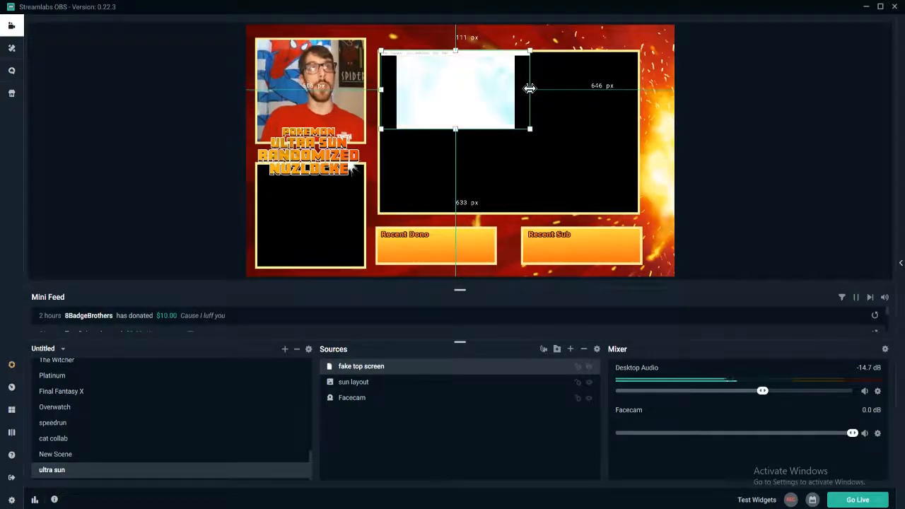
{"action": "left_click_drag", "start_coordinate": [529, 88], "coordinate": [513, 87]}
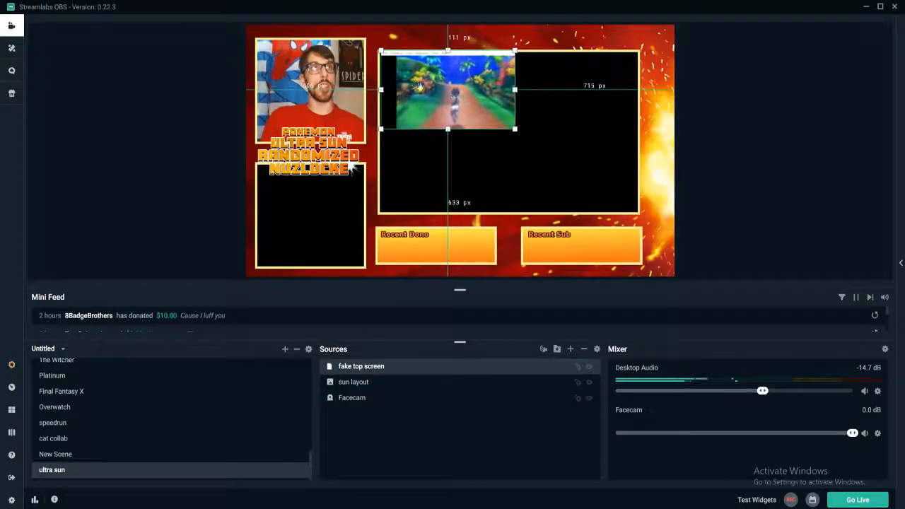
{"action": "left_click_drag", "start_coordinate": [383, 89], "coordinate": [397, 90]}
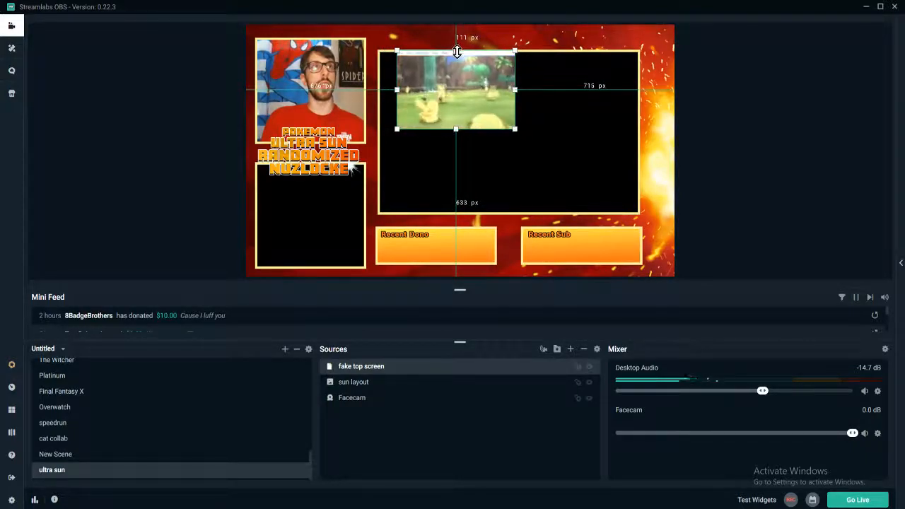
{"action": "left_click_drag", "start_coordinate": [456, 49], "coordinate": [455, 57]}
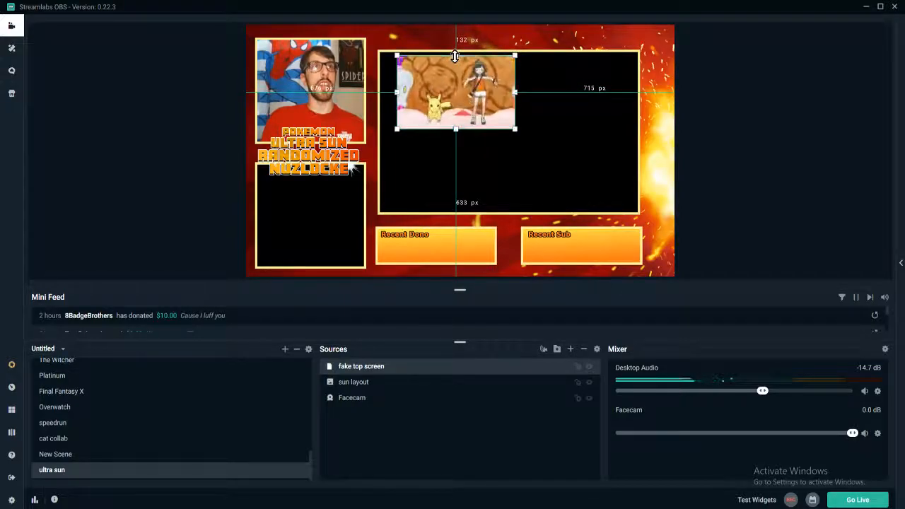
Step: Scale and stretch the cropped fake top screen to fill the large frame, and order it beneath the sun layout and Facecam sources
{"action": "left_click_drag", "start_coordinate": [467, 96], "coordinate": [448, 94]}
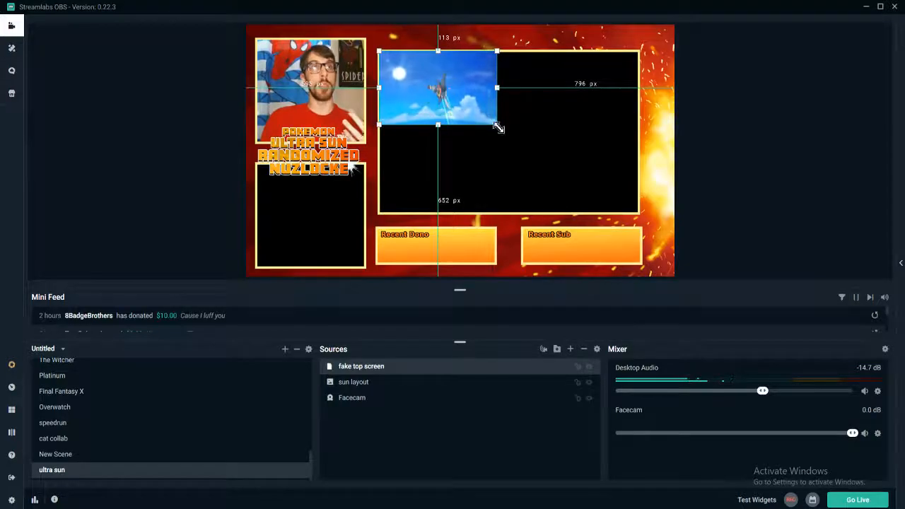
{"action": "left_click_drag", "start_coordinate": [495, 126], "coordinate": [639, 214]}
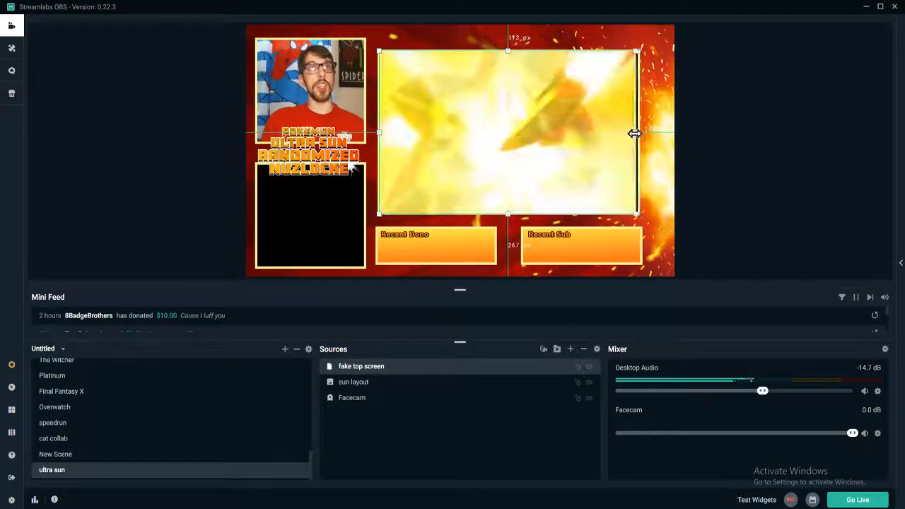
{"action": "left_click_drag", "start_coordinate": [557, 152], "coordinate": [528, 160]}
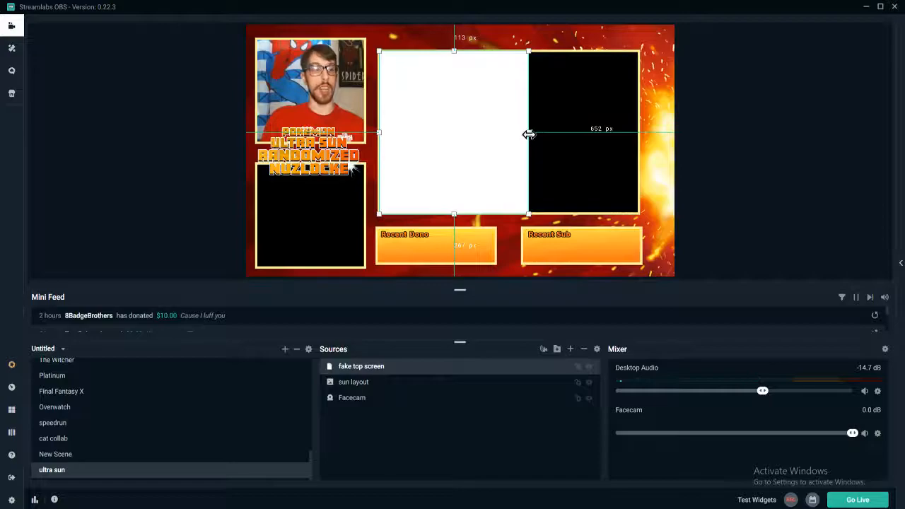
{"action": "left_click_drag", "start_coordinate": [529, 134], "coordinate": [535, 136]}
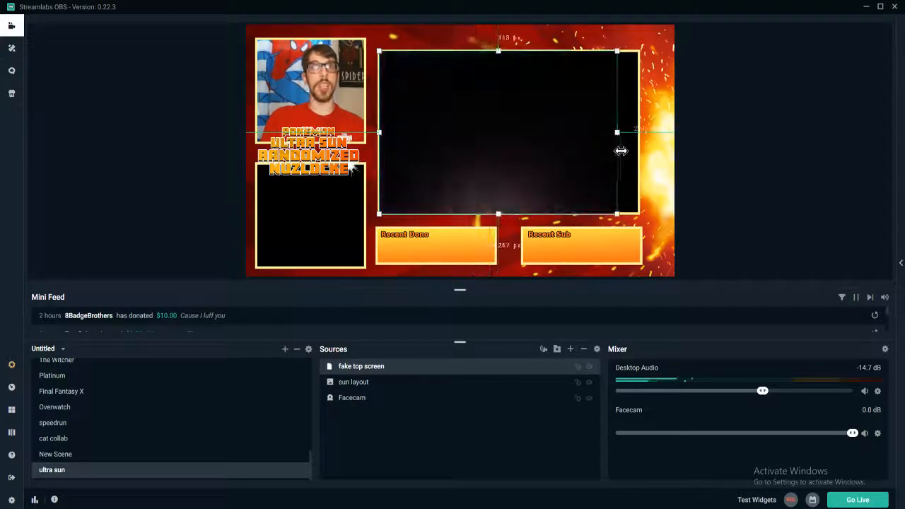
{"action": "left_click_drag", "start_coordinate": [630, 157], "coordinate": [638, 160]}
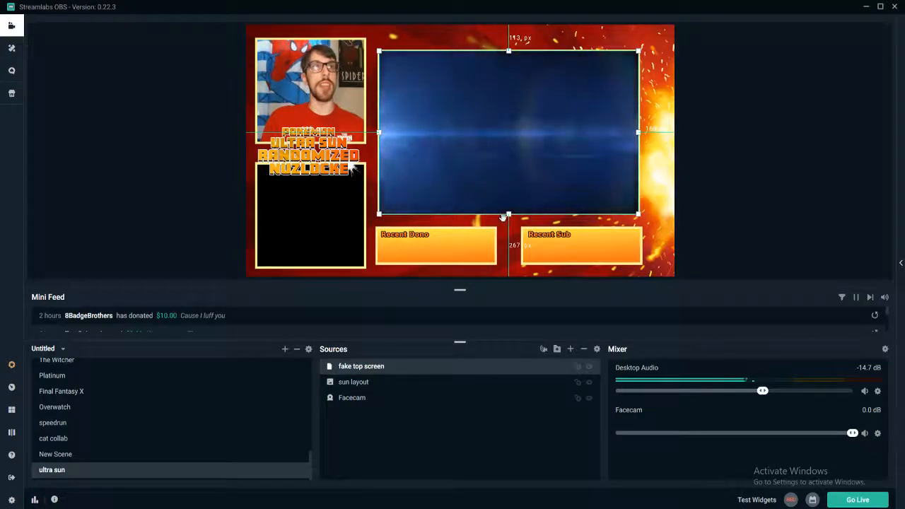
{"action": "left_click_drag", "start_coordinate": [509, 214], "coordinate": [509, 212]}
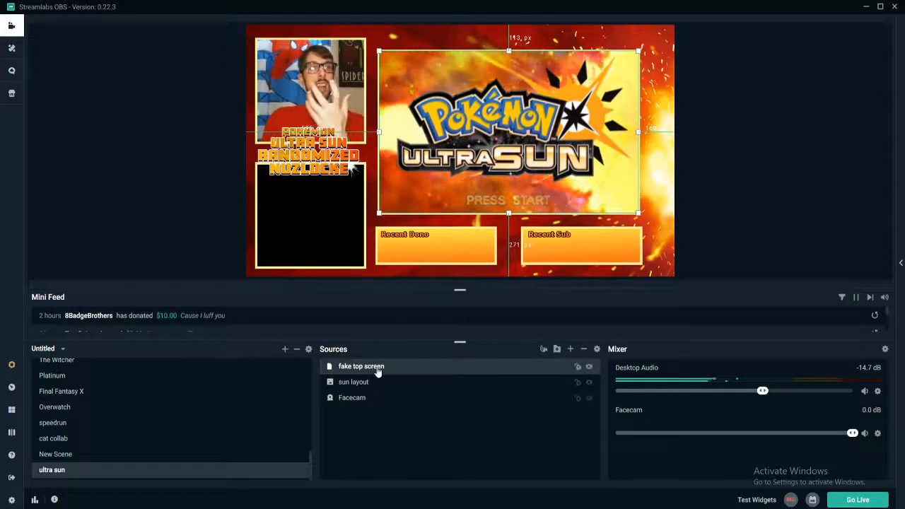
{"action": "left_click_drag", "start_coordinate": [376, 382], "coordinate": [373, 413]}
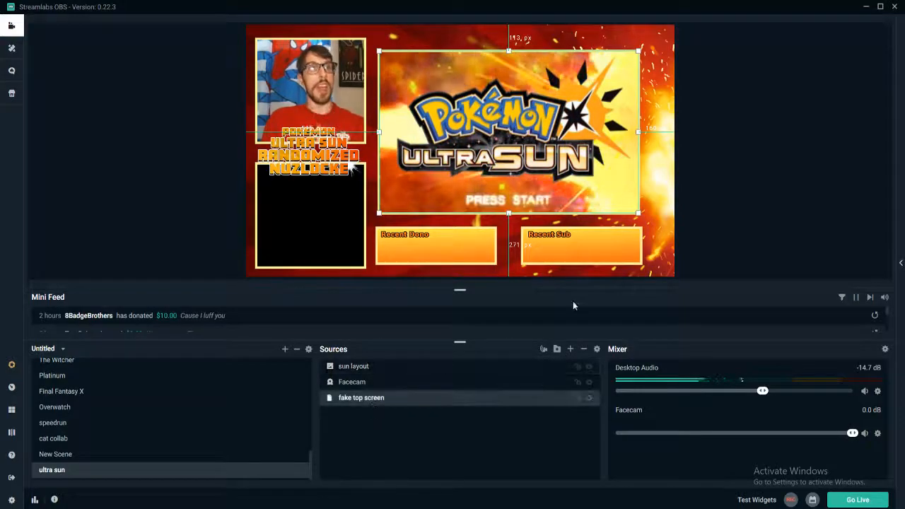
Step: Add another new Window Capture source named "fake bottom" to the ultra sun scene
{"action": "left_click", "coordinate": [570, 350]}
{"action": "left_click", "coordinate": [352, 310]}
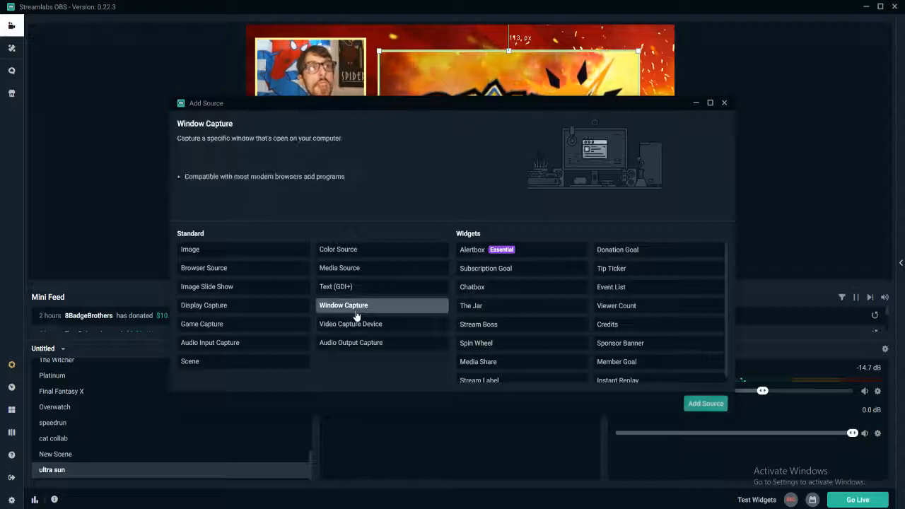
{"action": "left_click", "coordinate": [705, 403]}
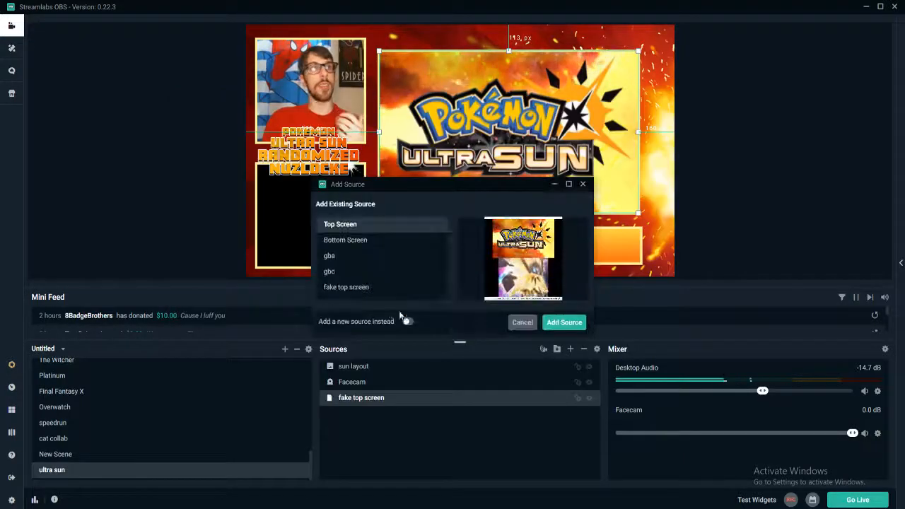
{"action": "left_click", "coordinate": [408, 322]}
{"action": "triple_click", "coordinate": [387, 239]}
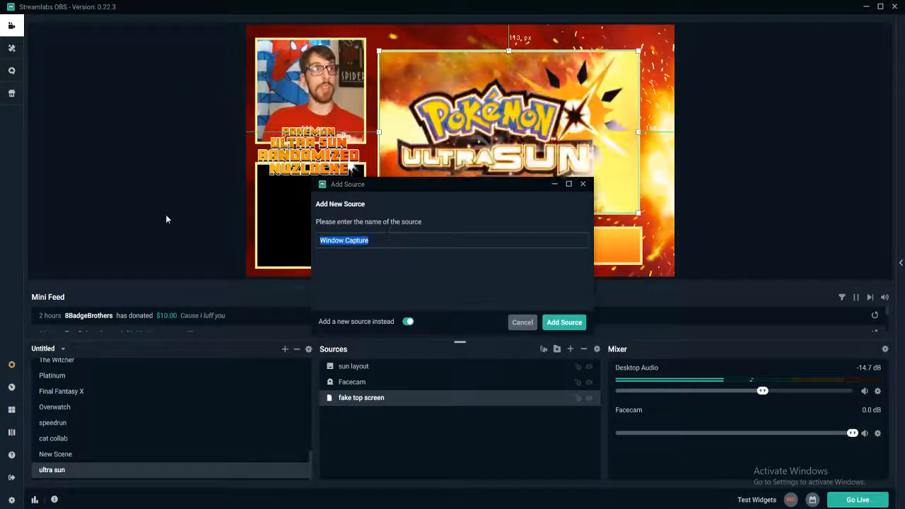
{"action": "type", "text": "fake bottom"}
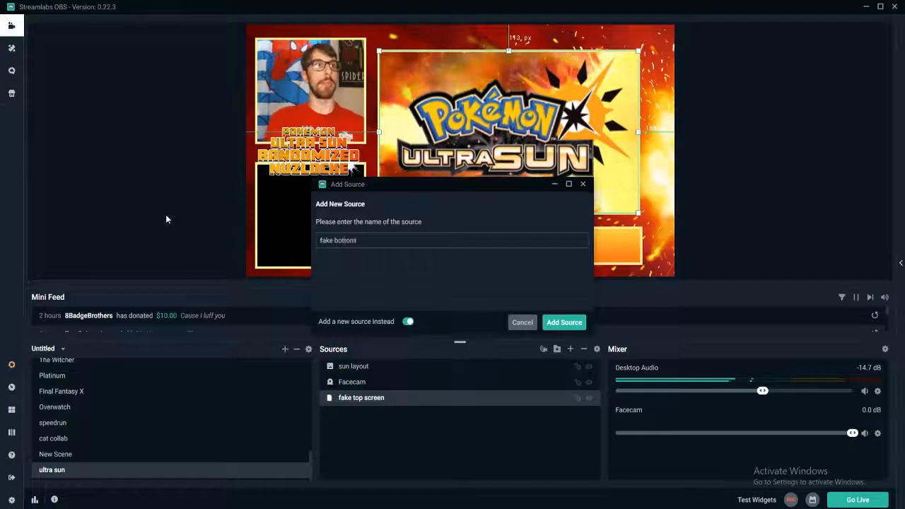
{"action": "left_click", "coordinate": [577, 324]}
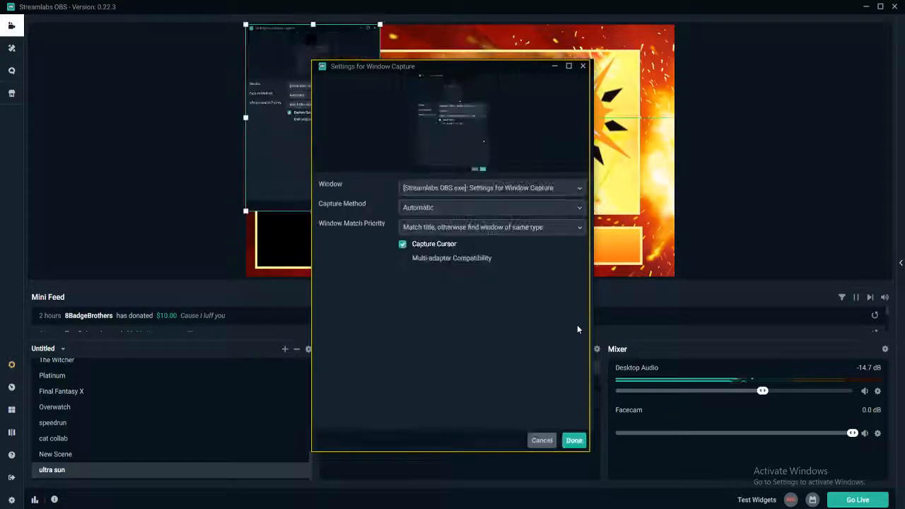
Step: Set the fake bottom source's window to "[citra-qt.exe]: Citra Nightly 1544 | Pokémon Ultra Sun"
{"action": "left_click", "coordinate": [481, 189]}
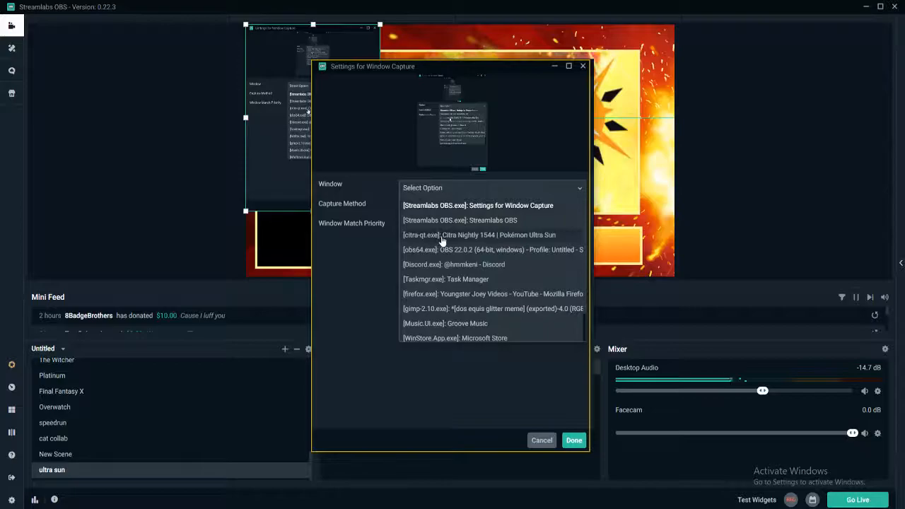
{"action": "left_click", "coordinate": [441, 241]}
{"action": "left_click", "coordinate": [574, 440]}
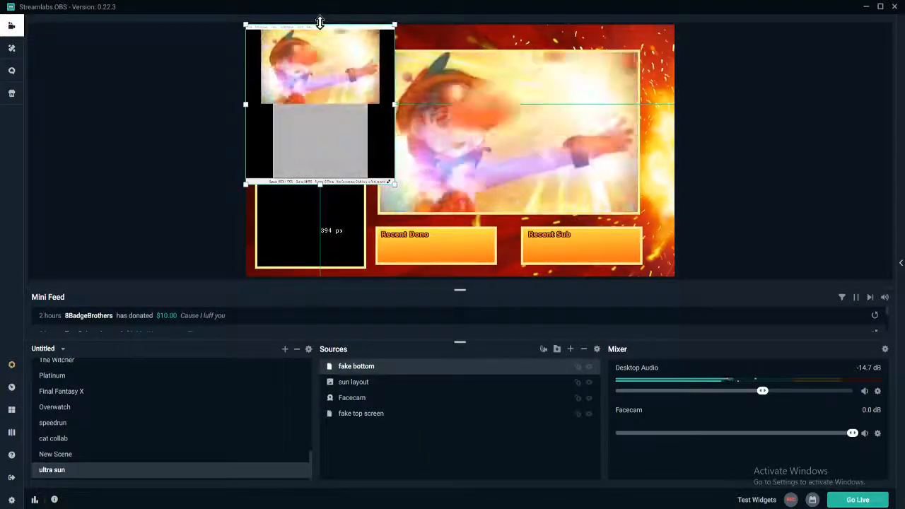
Step: Crop the fake bottom source on all four sides until only the emulator's lower screen remains
{"action": "left_click_drag", "start_coordinate": [320, 23], "coordinate": [320, 104]}
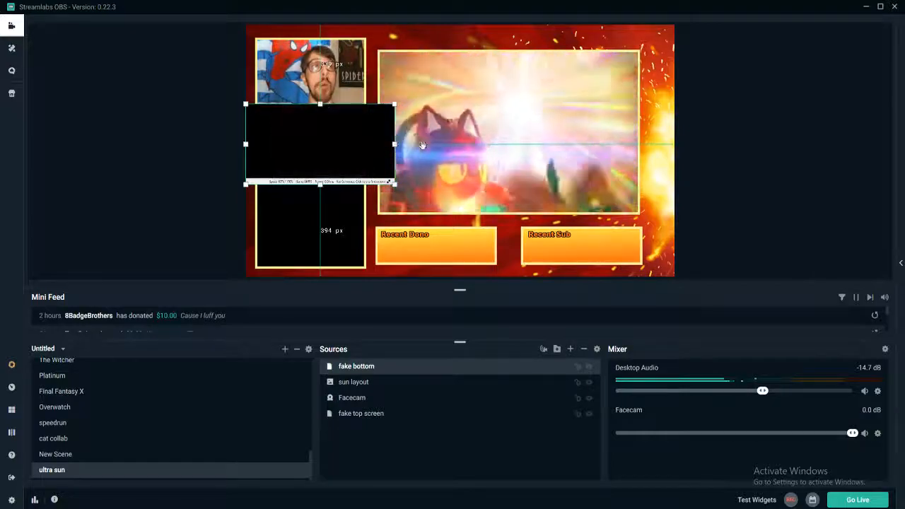
{"action": "left_click_drag", "start_coordinate": [320, 185], "coordinate": [320, 177]}
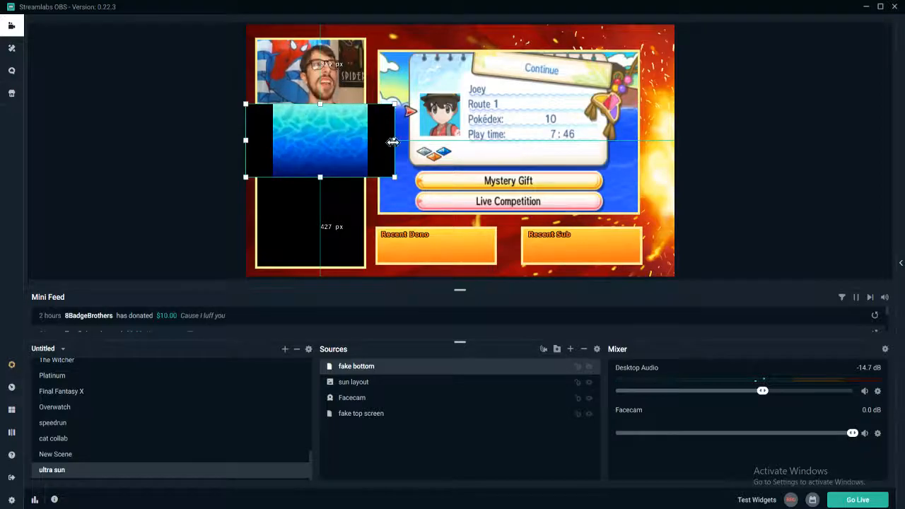
{"action": "left_click_drag", "start_coordinate": [394, 141], "coordinate": [366, 147]}
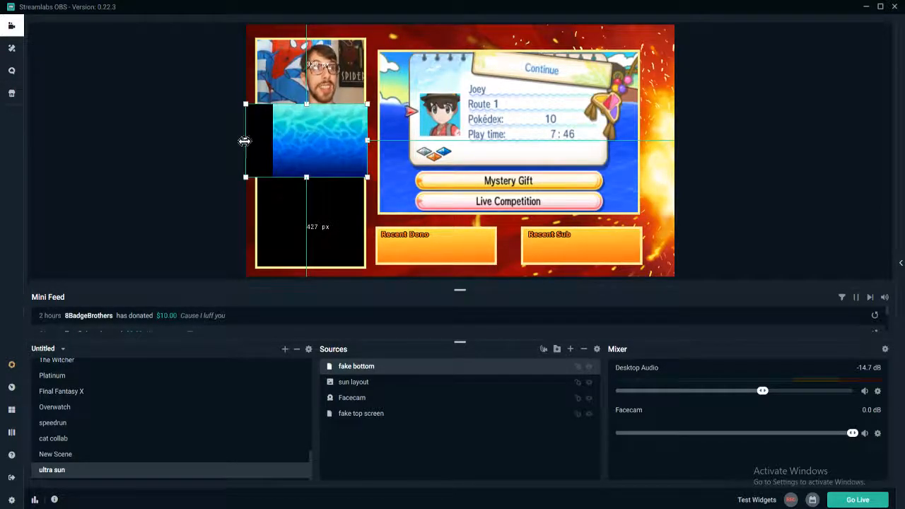
{"action": "left_click_drag", "start_coordinate": [243, 141], "coordinate": [254, 143]}
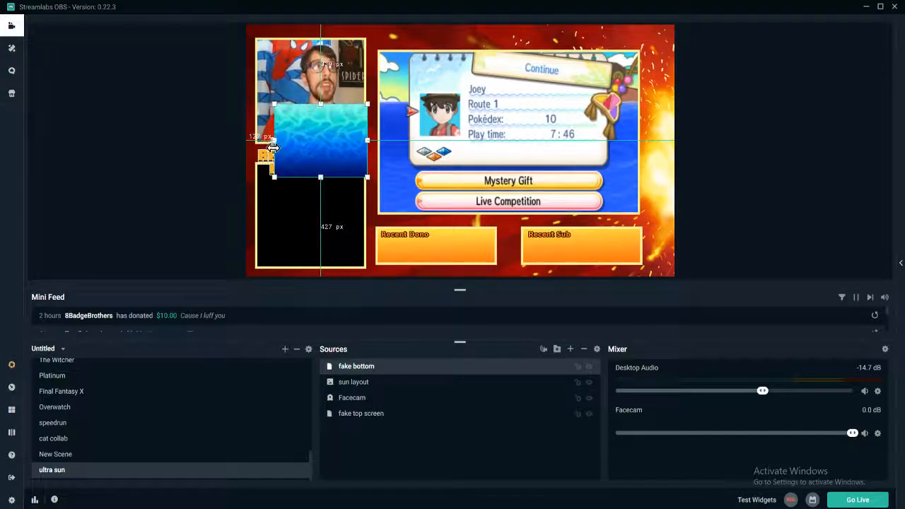
Step: Move and stretch the cropped fake bottom source to fill the frame below the facecam, and order it directly beneath sun layout
{"action": "left_click_drag", "start_coordinate": [323, 151], "coordinate": [305, 214]}
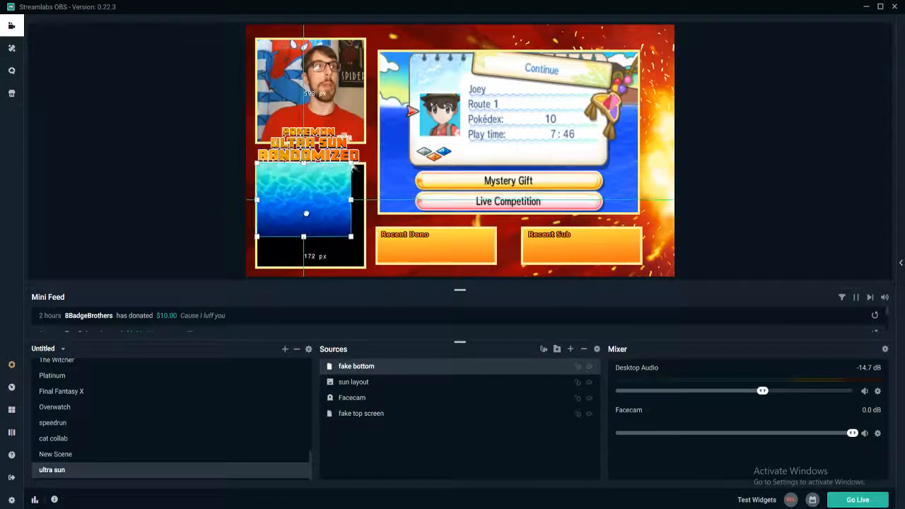
{"action": "left_click_drag", "start_coordinate": [352, 238], "coordinate": [364, 246]}
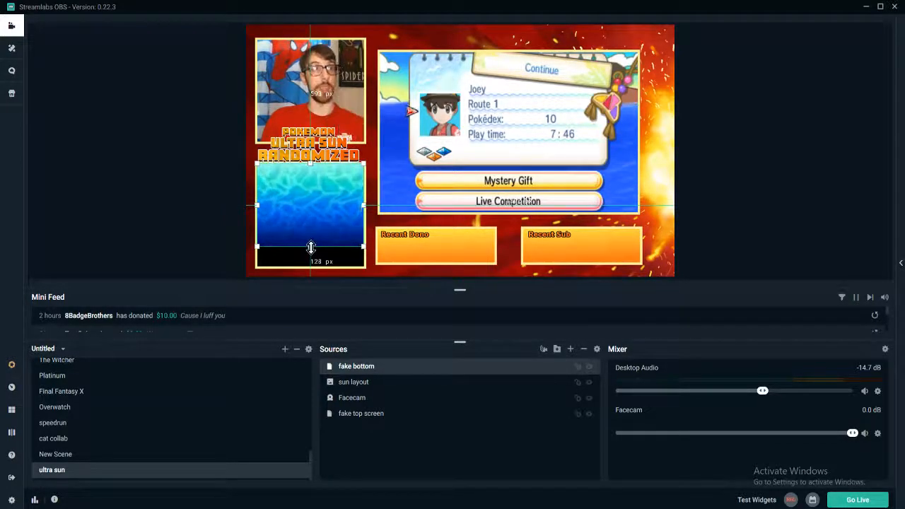
{"action": "left_click_drag", "start_coordinate": [311, 248], "coordinate": [315, 266]}
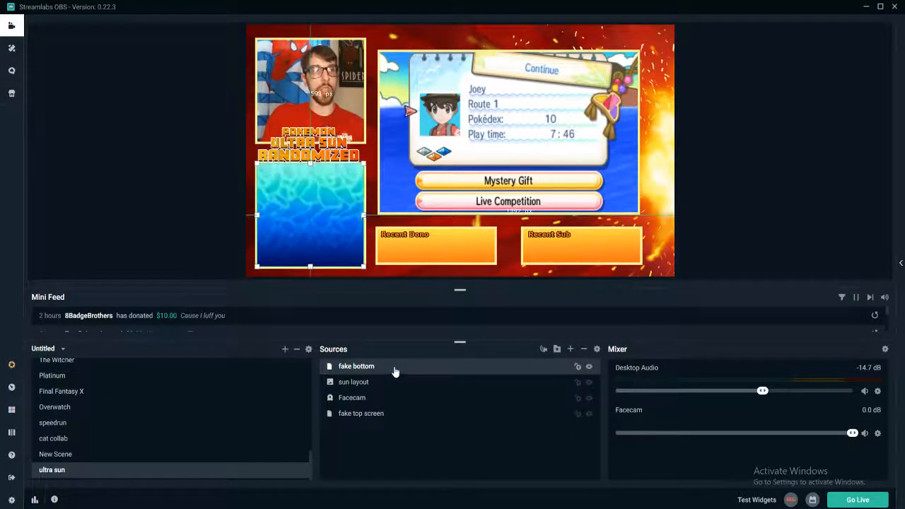
{"action": "left_click_drag", "start_coordinate": [393, 372], "coordinate": [393, 390]}
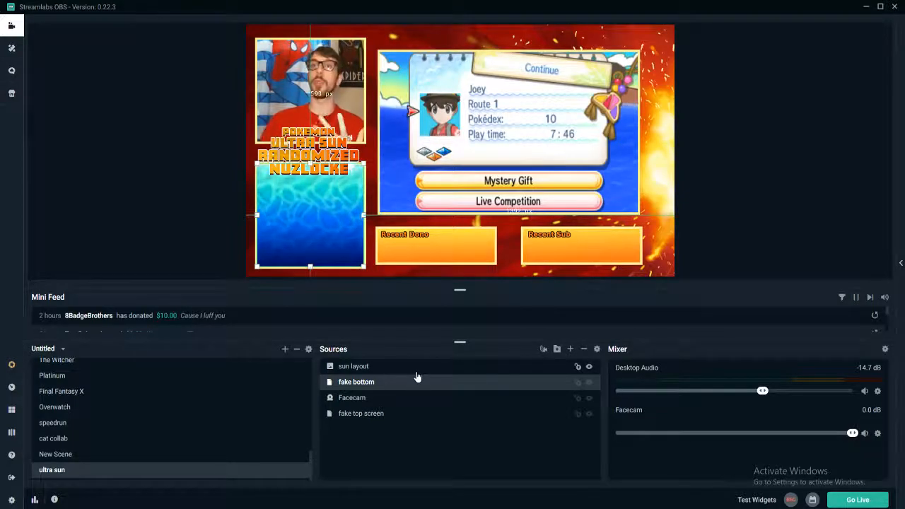
Step: Add the existing Alert Box widget source to the ultra sun scene
{"action": "left_click", "coordinate": [572, 348]}
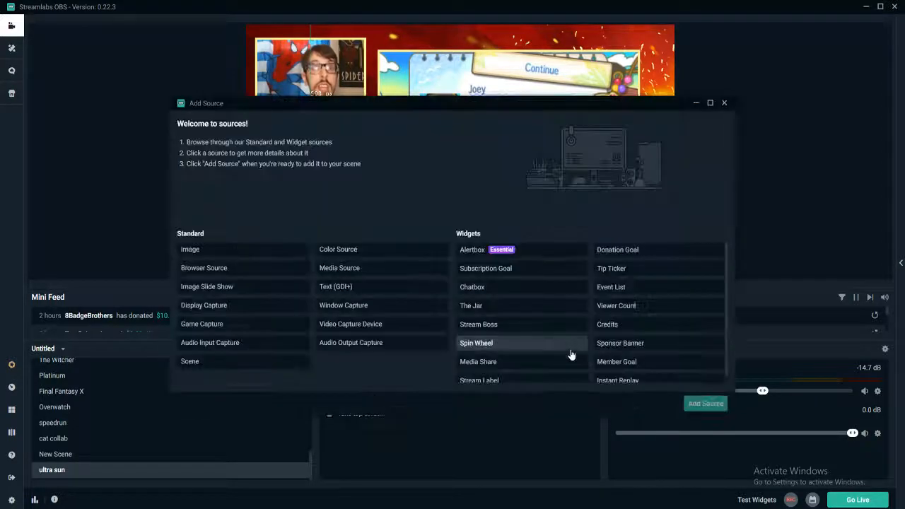
{"action": "left_click", "coordinate": [538, 254]}
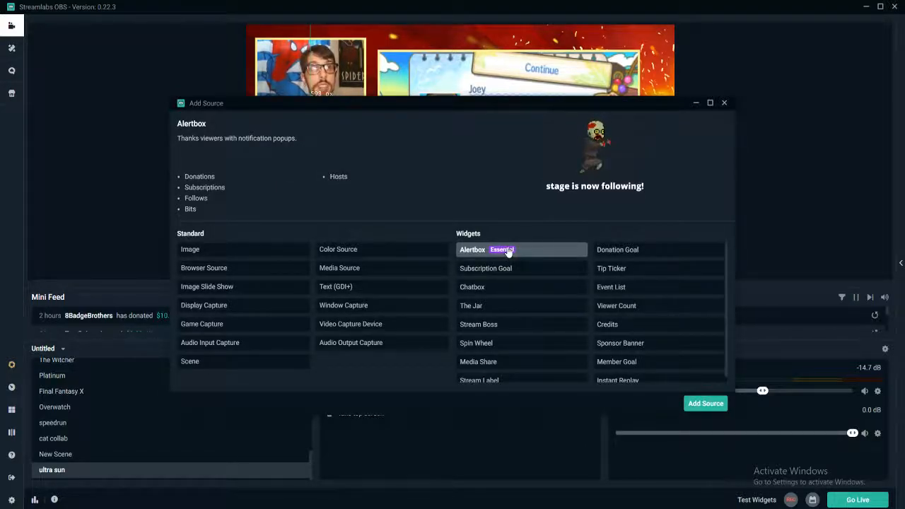
{"action": "left_click", "coordinate": [692, 403]}
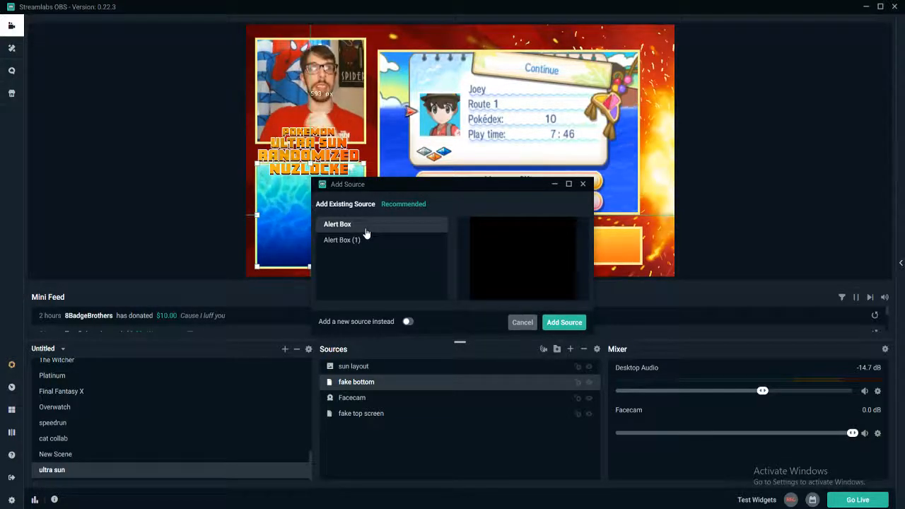
{"action": "left_click", "coordinate": [564, 322]}
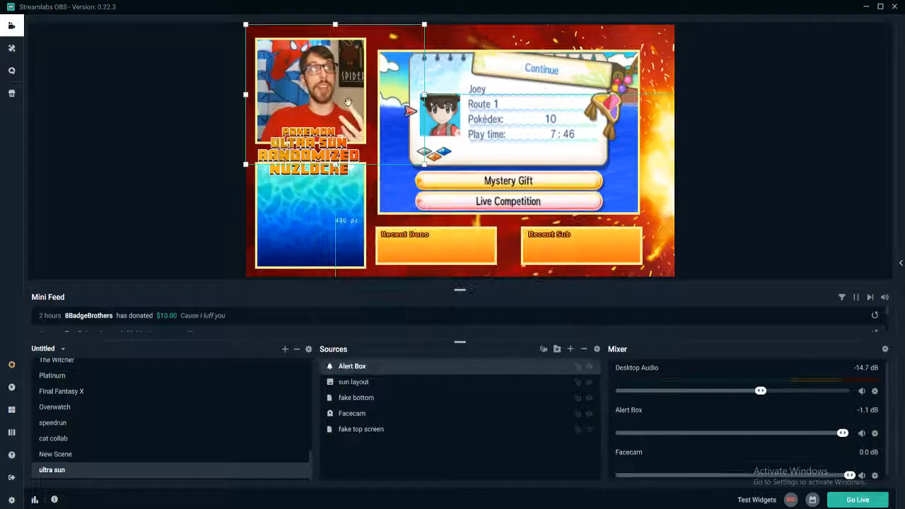
Step: Move and enlarge the Alert Box over the large game frame and the two boxes below it, ordered above sun layout
{"action": "left_click_drag", "start_coordinate": [557, 91], "coordinate": [485, 135]}
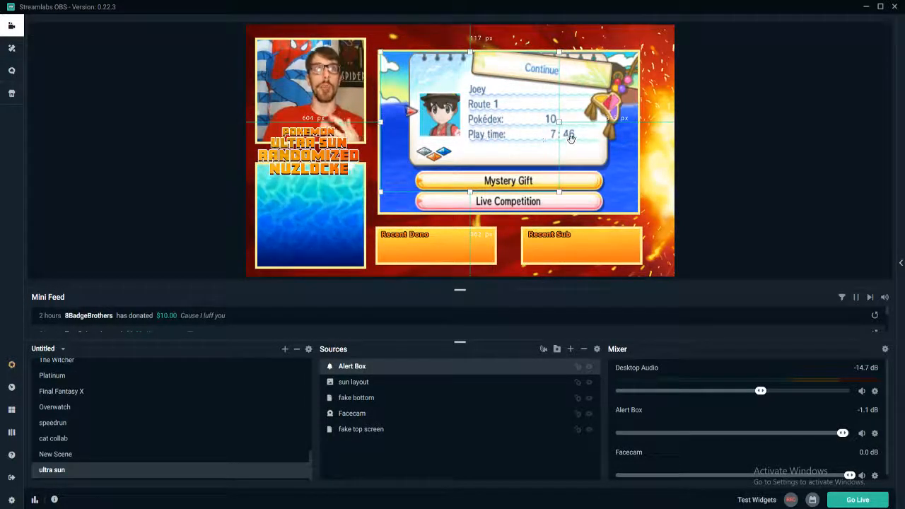
{"action": "left_click_drag", "start_coordinate": [559, 192], "coordinate": [648, 261]}
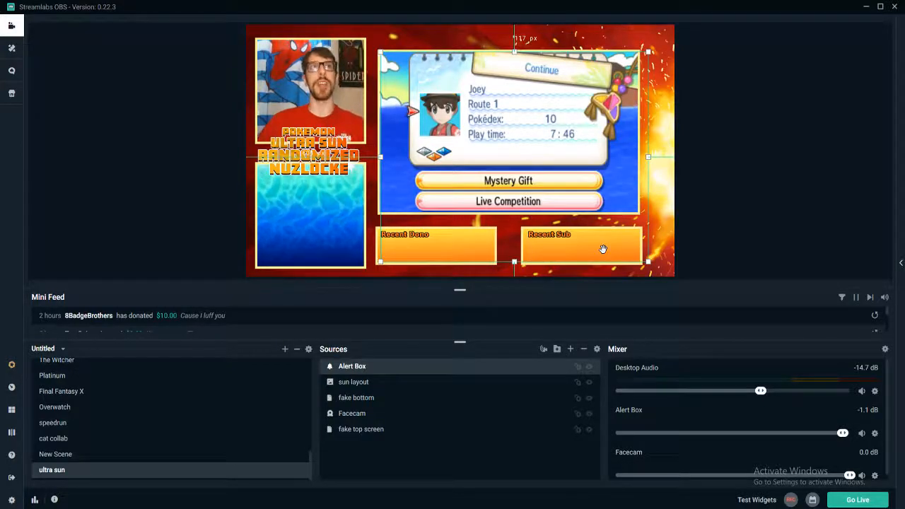
{"action": "left_click_drag", "start_coordinate": [564, 207], "coordinate": [558, 209]}
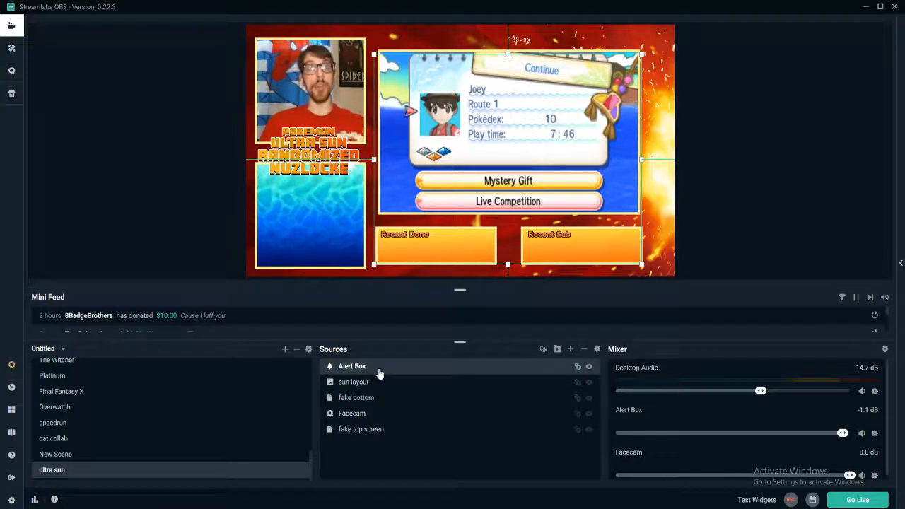
{"action": "left_click_drag", "start_coordinate": [378, 374], "coordinate": [377, 400]}
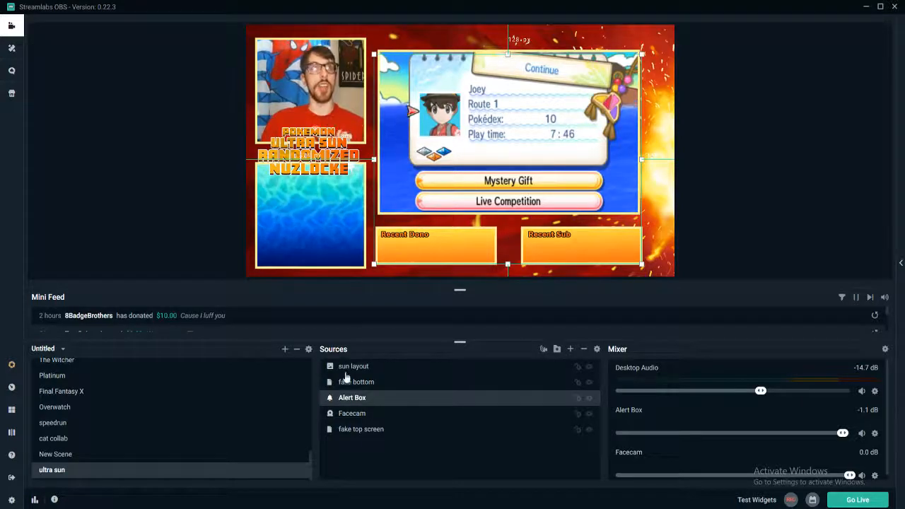
{"action": "left_click_drag", "start_coordinate": [352, 398], "coordinate": [347, 365]}
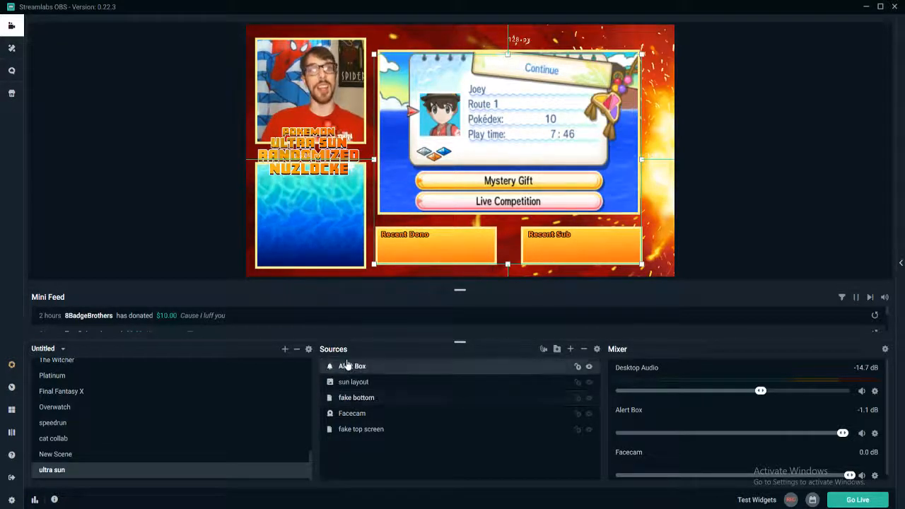
Step: Add the existing Stream Label source "Recent Dono" to the scene
{"action": "left_click", "coordinate": [569, 349]}
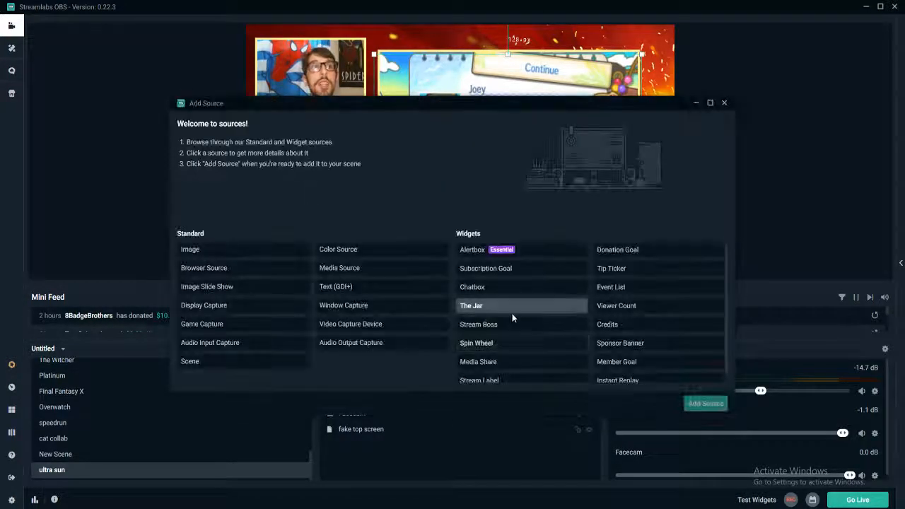
{"action": "scroll", "coordinate": [509, 326], "scroll_direction": "down", "scroll_amount": 1}
{"action": "left_click", "coordinate": [506, 373]}
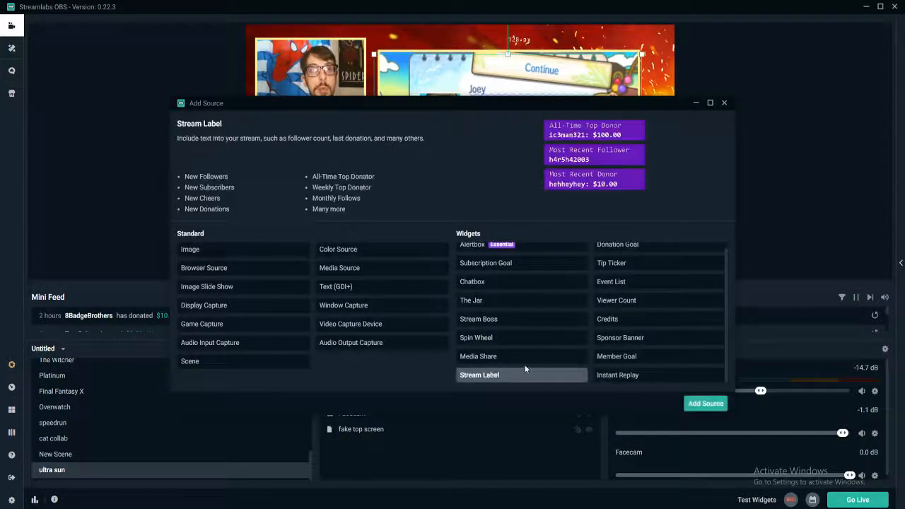
{"action": "left_click", "coordinate": [696, 407]}
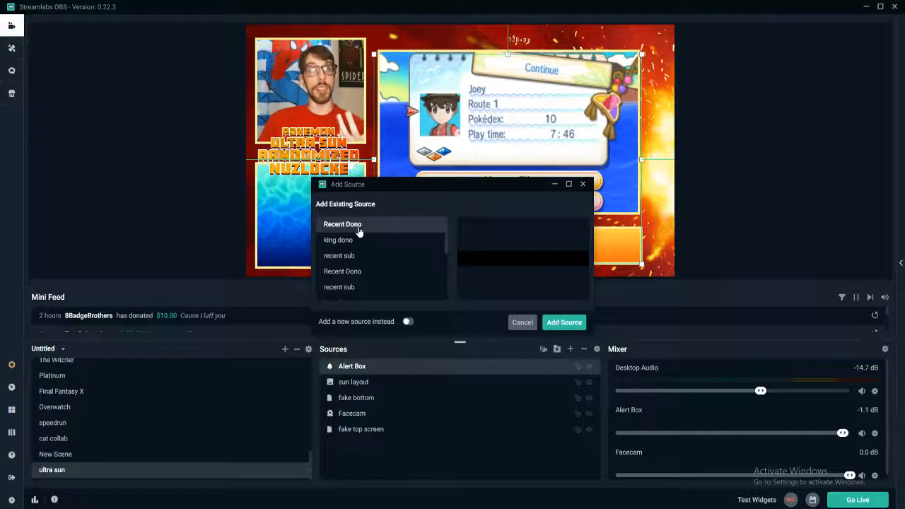
{"action": "left_click", "coordinate": [563, 322]}
Step: Move the Recent Dono label text into the layout's Recent Dono box and shrink it to the box's width
{"action": "left_click_drag", "start_coordinate": [540, 113], "coordinate": [497, 94]}
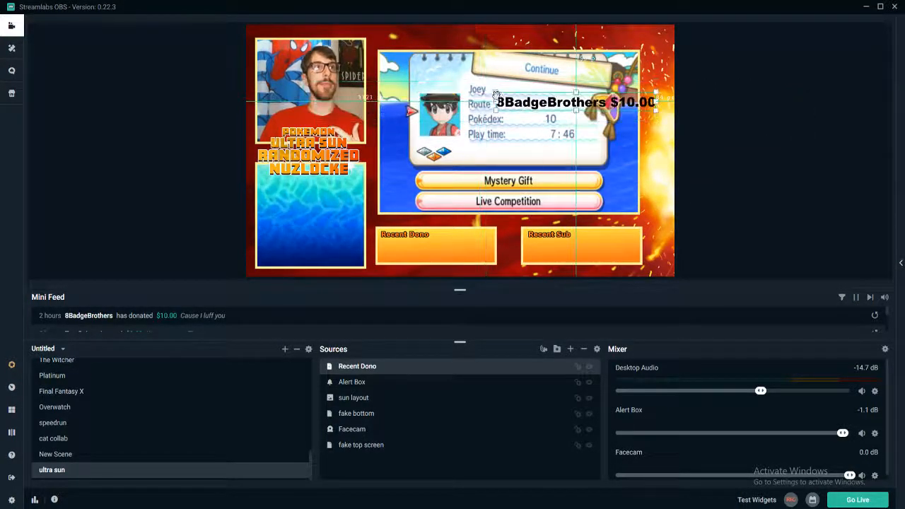
{"action": "left_click_drag", "start_coordinate": [550, 103], "coordinate": [433, 253]}
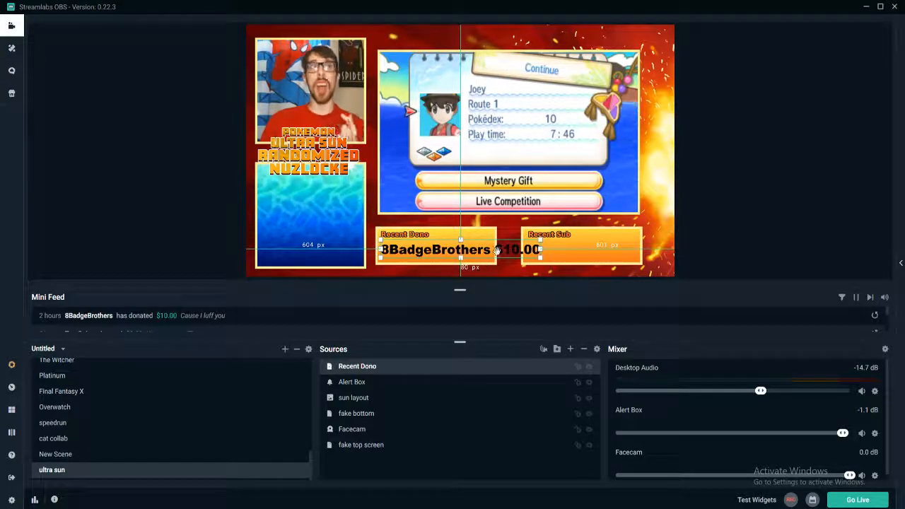
{"action": "left_click_drag", "start_coordinate": [542, 249], "coordinate": [493, 251]}
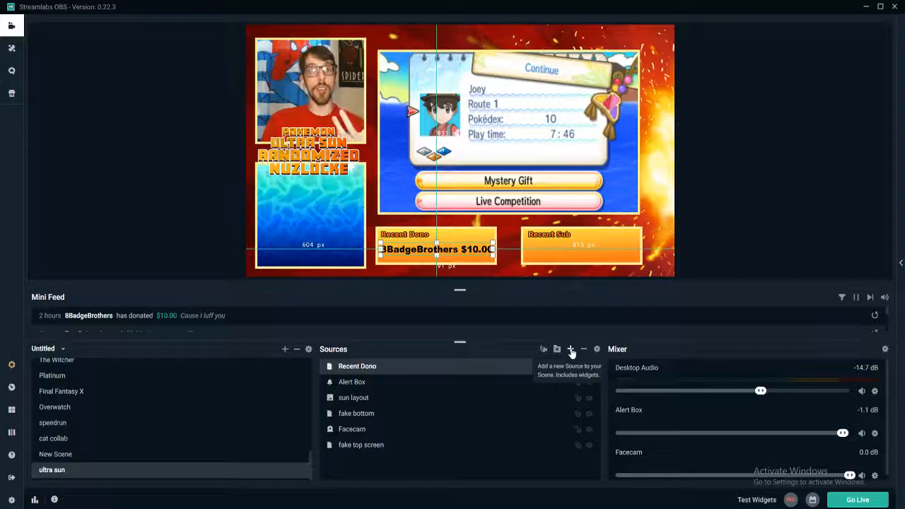
Step: Add the existing Stream Boss widget source to the scene
{"action": "left_click", "coordinate": [572, 352]}
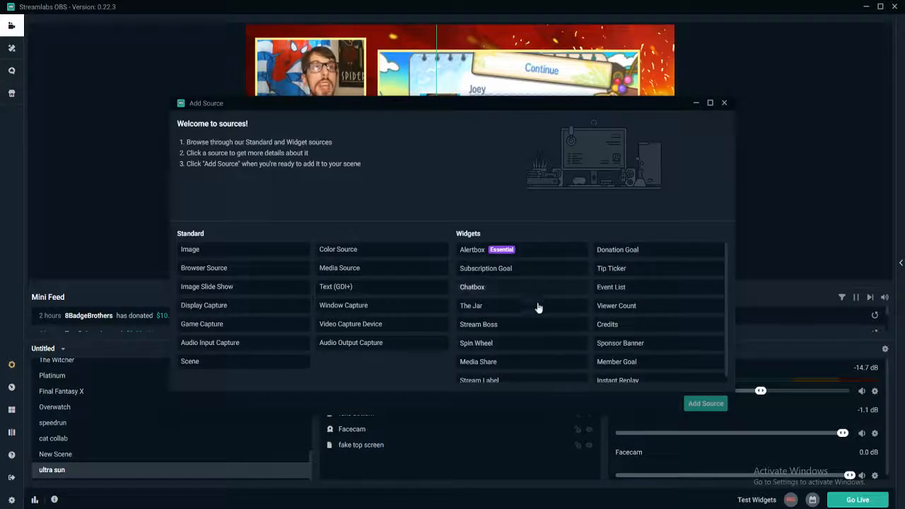
{"action": "scroll", "coordinate": [538, 304], "scroll_direction": "down", "scroll_amount": 1}
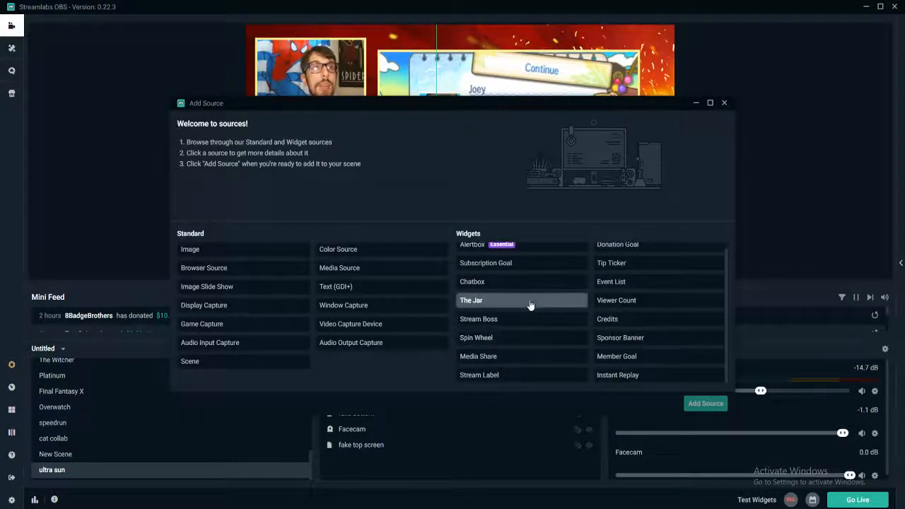
{"action": "left_click", "coordinate": [530, 319]}
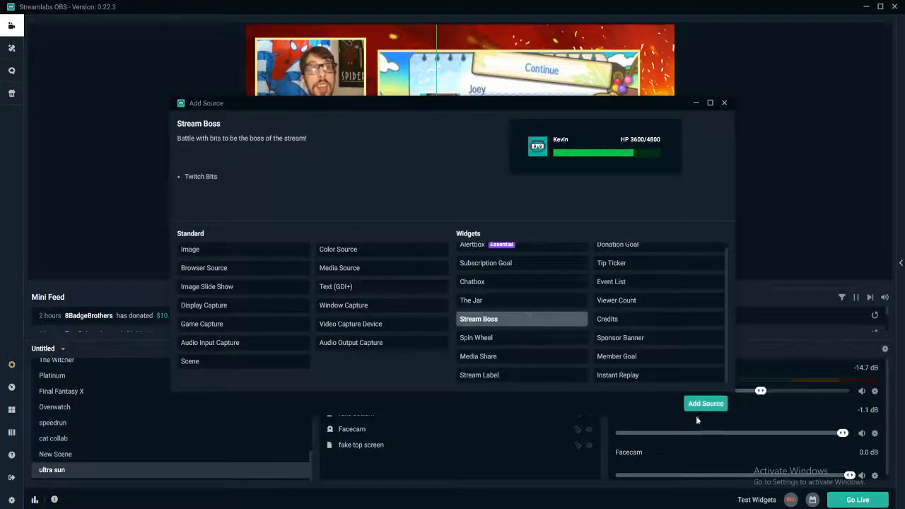
{"action": "left_click", "coordinate": [707, 404]}
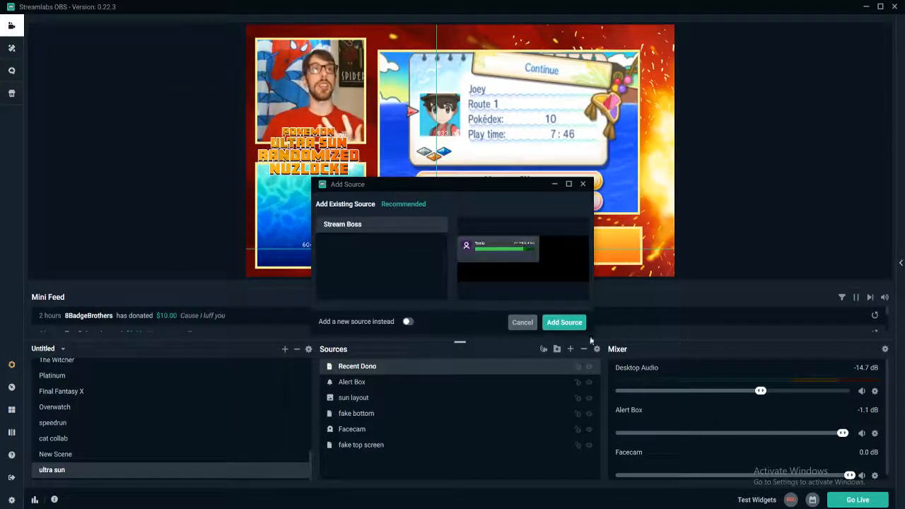
{"action": "left_click", "coordinate": [555, 324]}
Step: Resize the Stream Boss widget and place it at the canvas's lower edge, between the Recent Dono and Recent Sub boxes
{"action": "left_click_drag", "start_coordinate": [289, 60], "coordinate": [547, 226]}
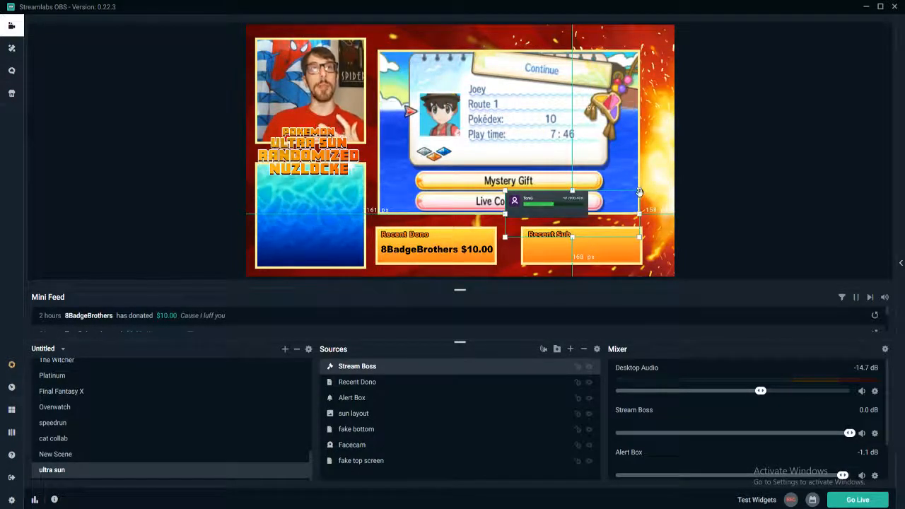
{"action": "left_click_drag", "start_coordinate": [640, 193], "coordinate": [663, 182]}
{"action": "left_click_drag", "start_coordinate": [567, 213], "coordinate": [515, 281]}
{"action": "left_click_drag", "start_coordinate": [555, 251], "coordinate": [534, 273]}
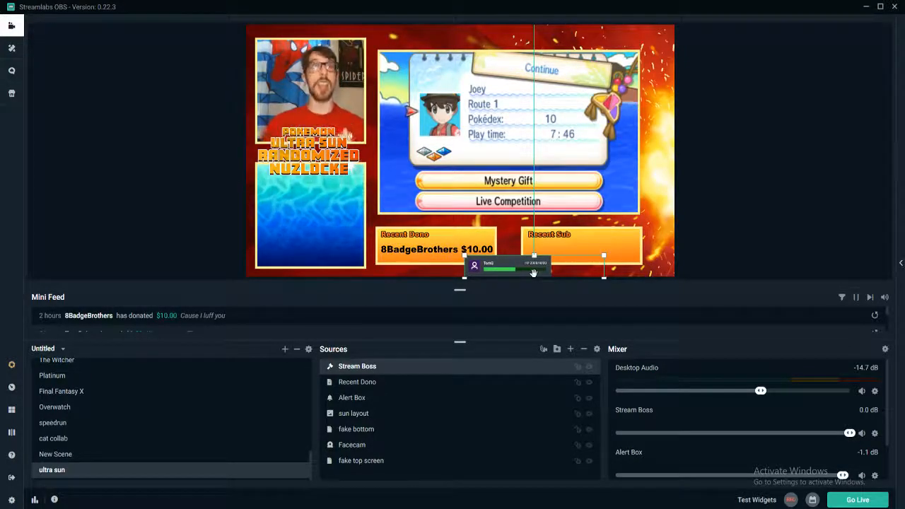
Step: Add the existing Chat Box widget source, then shrink it and place it in the canvas's lower-right corner
{"action": "left_click", "coordinate": [571, 349]}
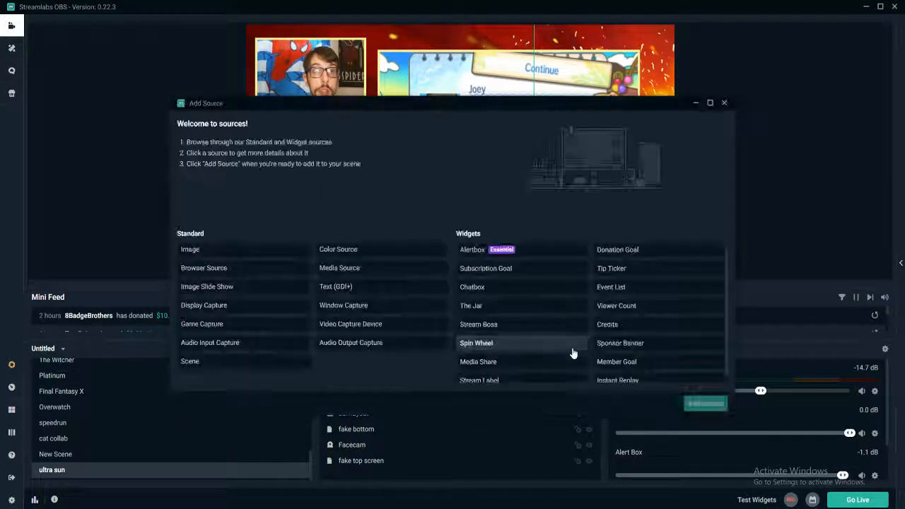
{"action": "left_click", "coordinate": [562, 293]}
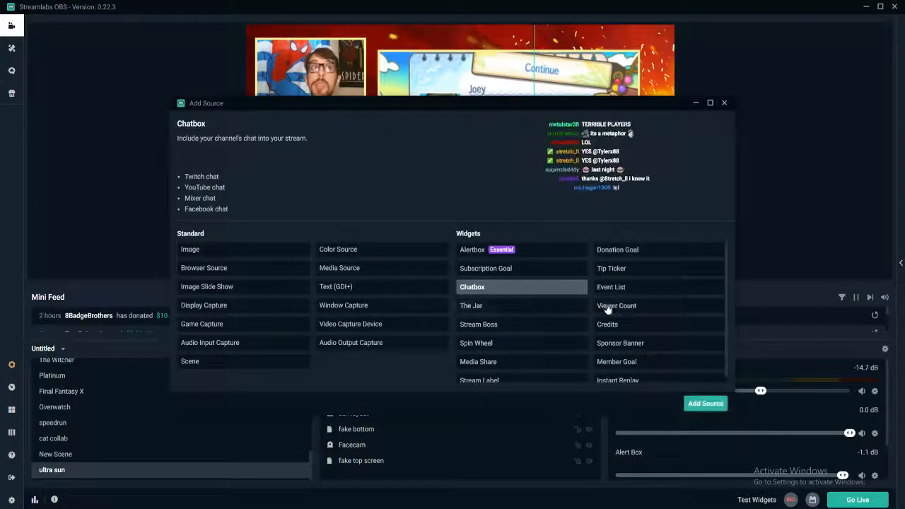
{"action": "left_click", "coordinate": [699, 404]}
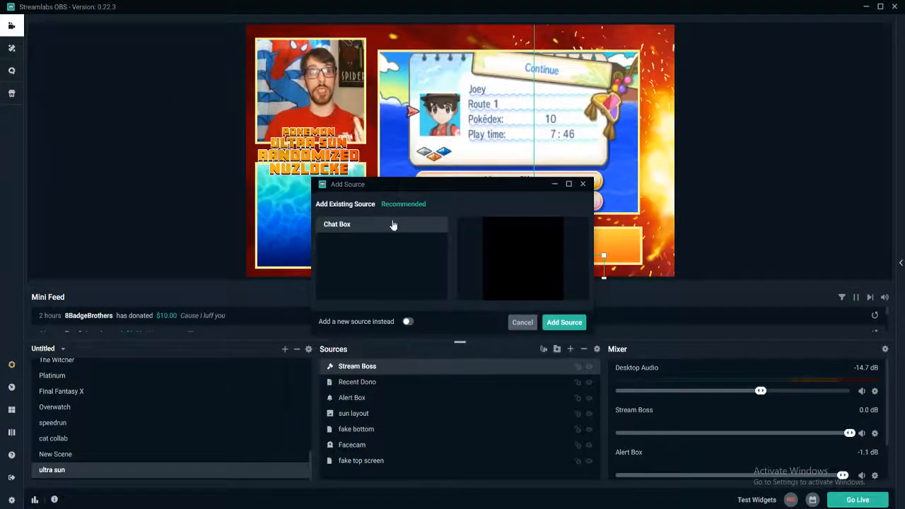
{"action": "left_click", "coordinate": [548, 324]}
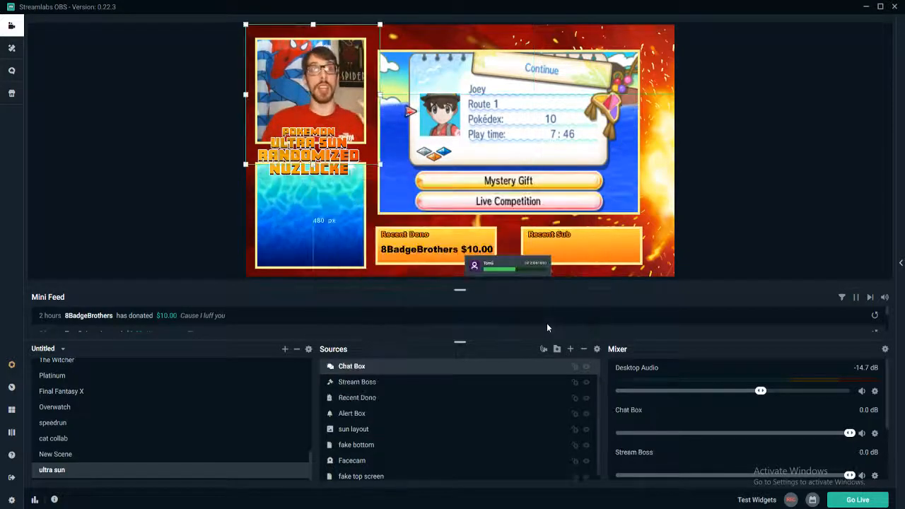
{"action": "left_click_drag", "start_coordinate": [368, 146], "coordinate": [625, 226]}
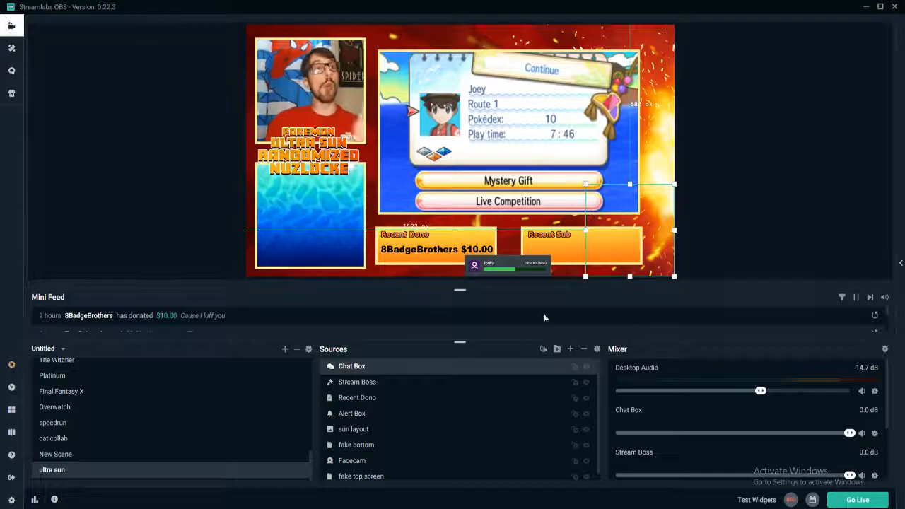
Step: Add the existing Sexy Pikachu image source to the scene
{"action": "left_click", "coordinate": [569, 349]}
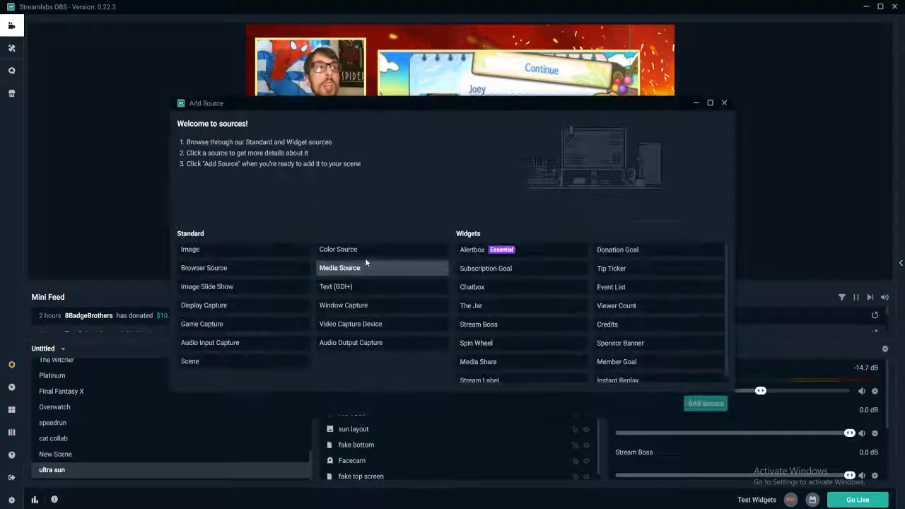
{"action": "left_click", "coordinate": [305, 256]}
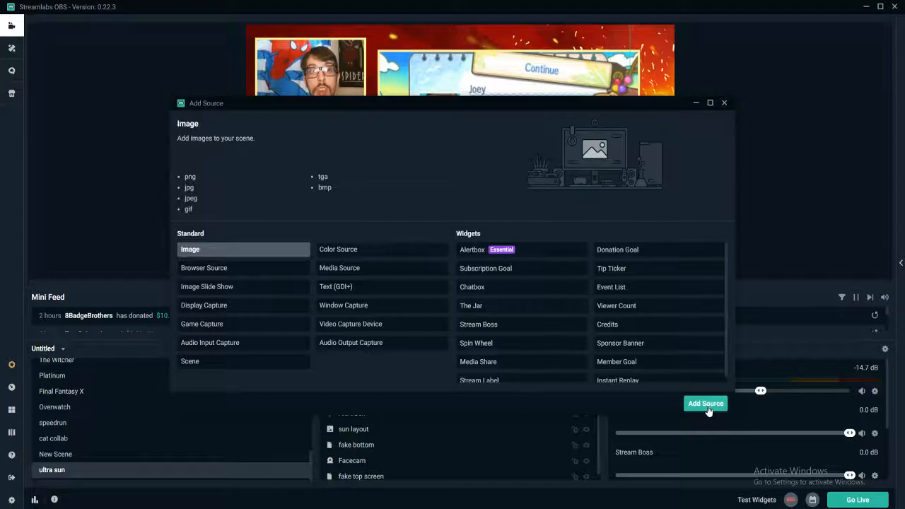
{"action": "left_click", "coordinate": [702, 403]}
{"action": "left_click", "coordinate": [376, 243]}
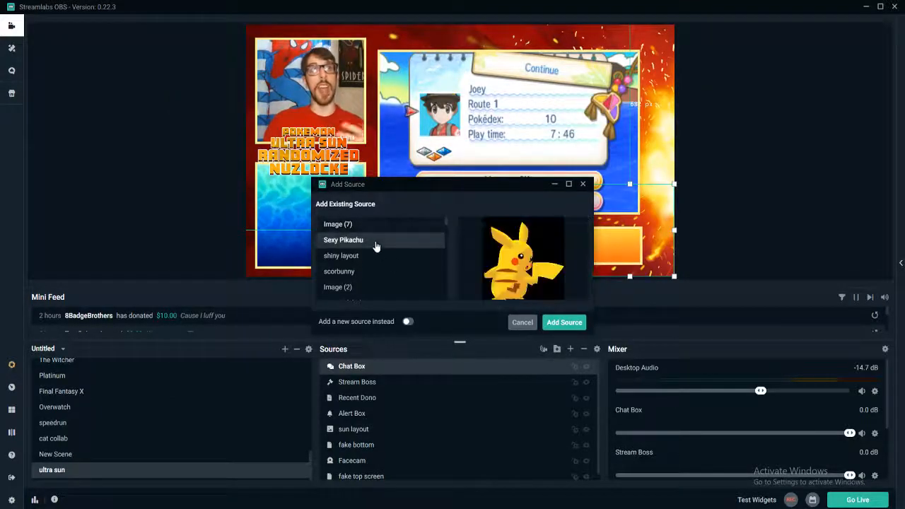
{"action": "left_click", "coordinate": [563, 322]}
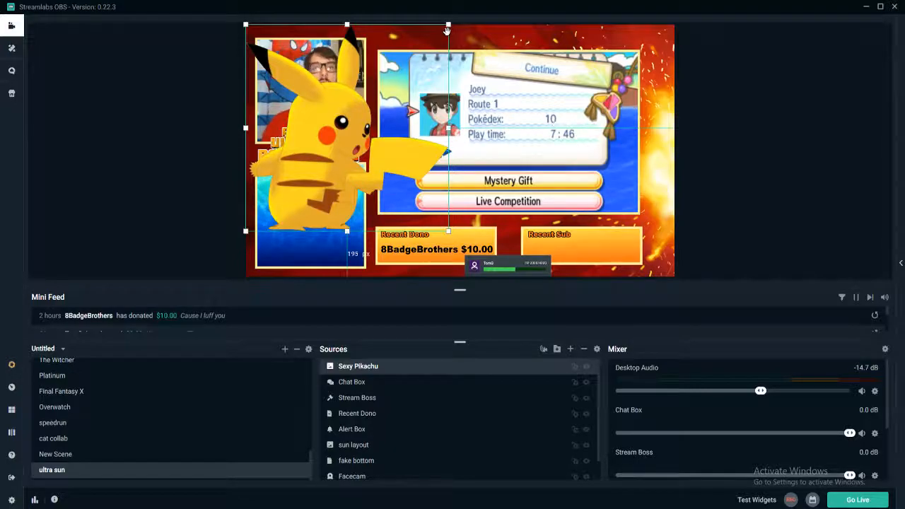
Step: Shrink the Pikachu image, place it over the canvas's lower-right corner, and toggle its visibility off and back on
{"action": "left_click_drag", "start_coordinate": [313, 211], "coordinate": [502, 234]}
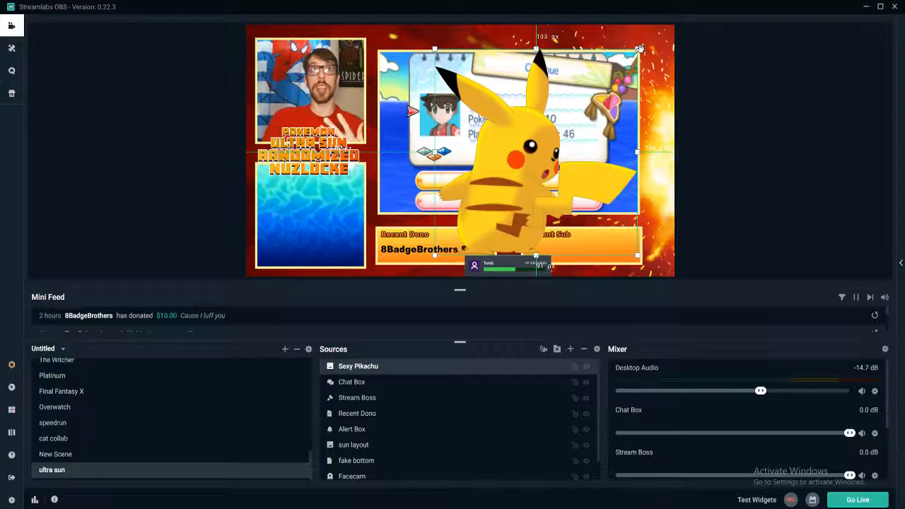
{"action": "left_click_drag", "start_coordinate": [638, 48], "coordinate": [510, 178]}
{"action": "left_click_drag", "start_coordinate": [458, 247], "coordinate": [628, 269]}
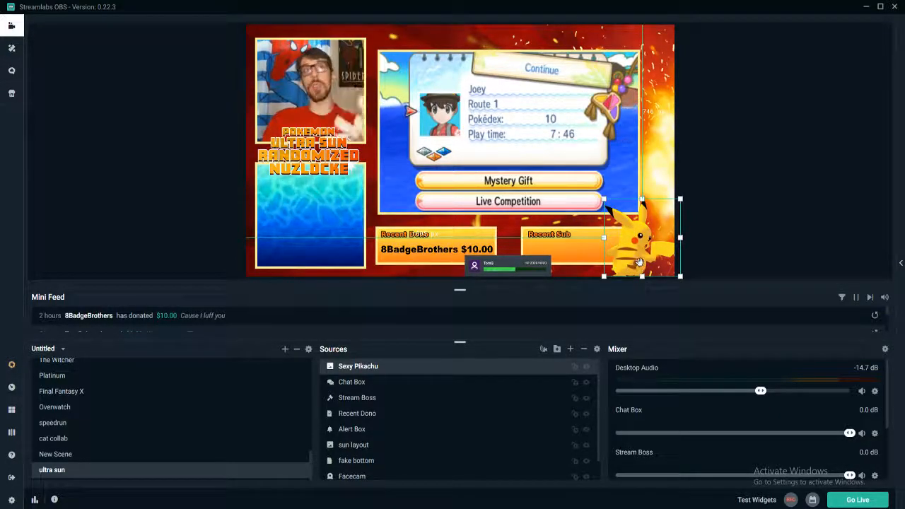
{"action": "left_click", "coordinate": [585, 368]}
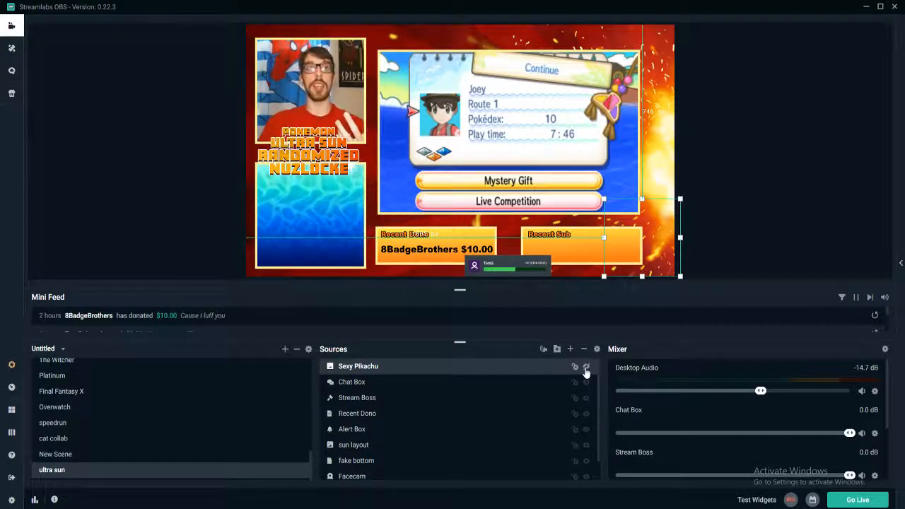
{"action": "left_click", "coordinate": [585, 368]}
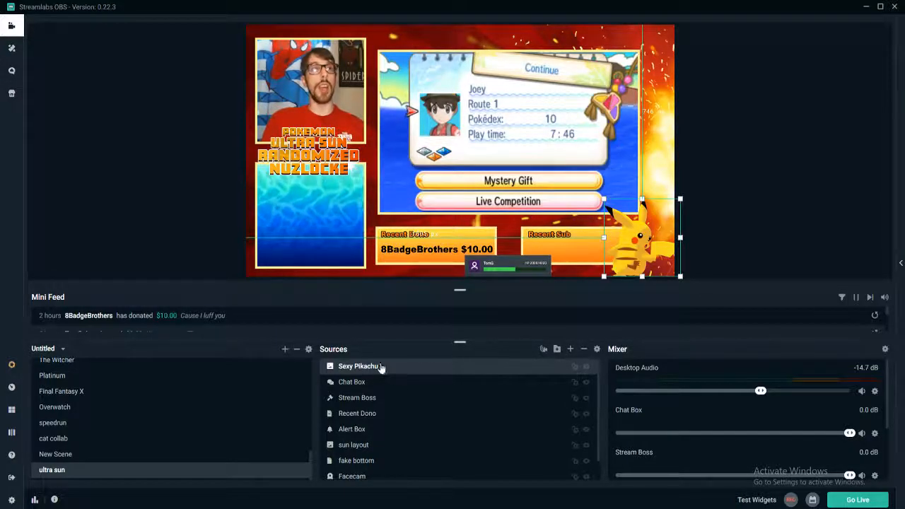
Step: Delete the sun layout source from the scene
{"action": "scroll", "coordinate": [367, 407], "scroll_direction": "down", "scroll_amount": 1}
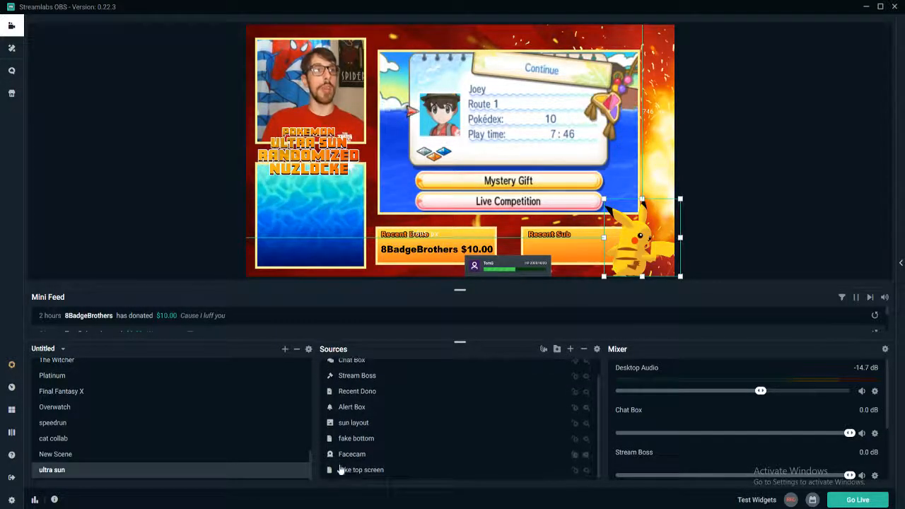
{"action": "left_click", "coordinate": [363, 424]}
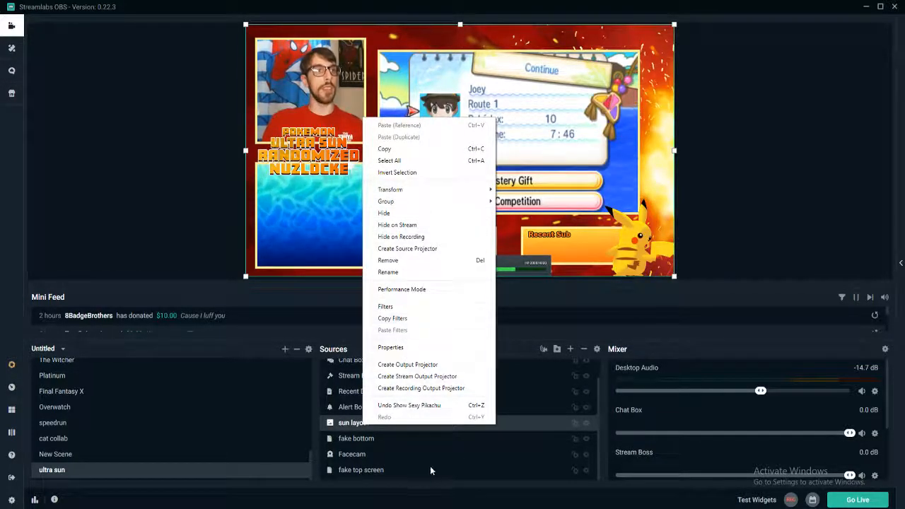
{"action": "left_click", "coordinate": [537, 424]}
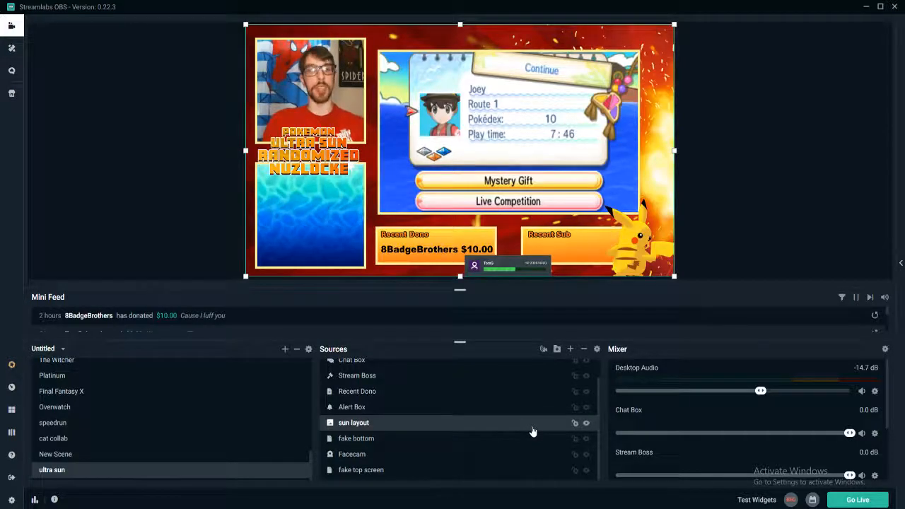
{"action": "key", "text": "Delete"}
{"action": "left_click", "coordinate": [478, 263]}
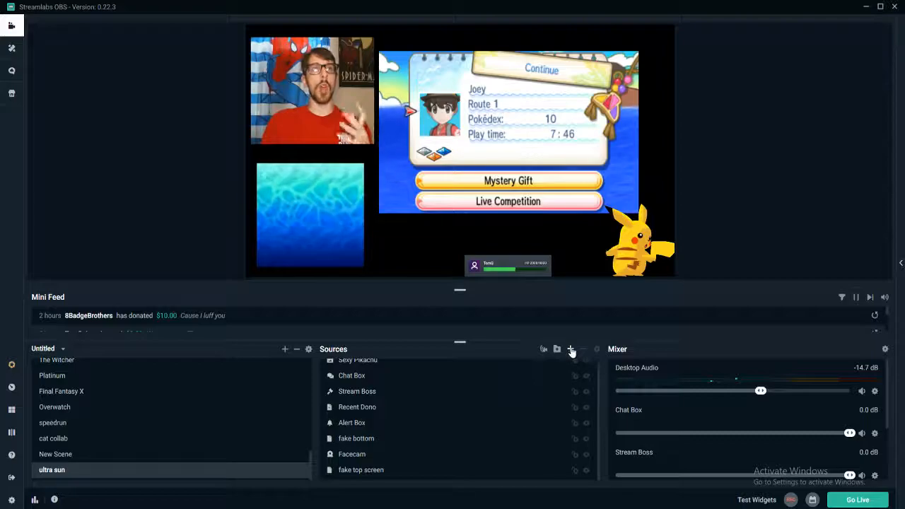
Step: Add a new Image source to the scene instead of reusing an existing one
{"action": "left_click", "coordinate": [571, 350]}
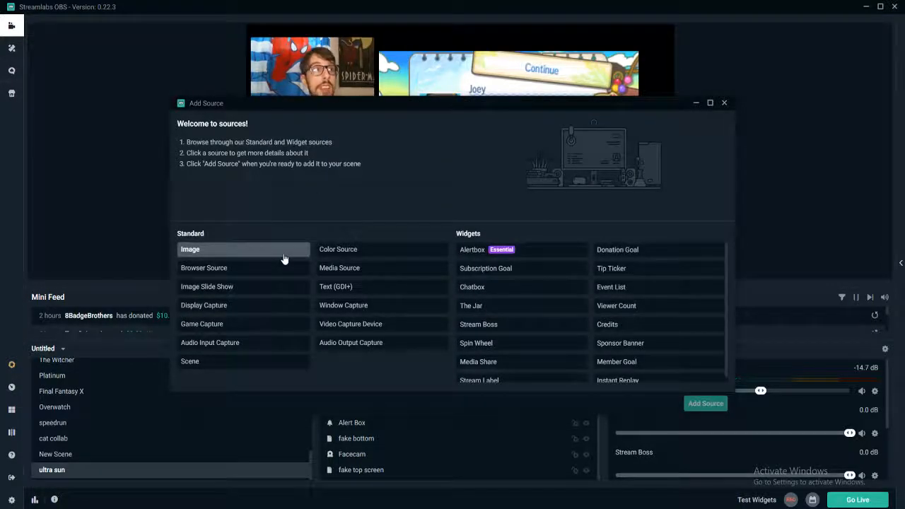
{"action": "left_click", "coordinate": [284, 259]}
{"action": "left_click", "coordinate": [692, 403]}
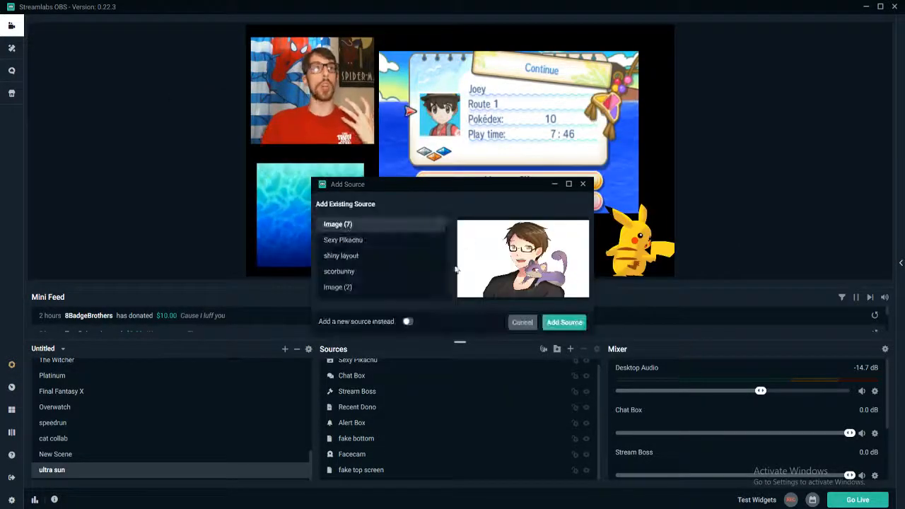
{"action": "left_click", "coordinate": [406, 321]}
{"action": "left_click", "coordinate": [564, 322]}
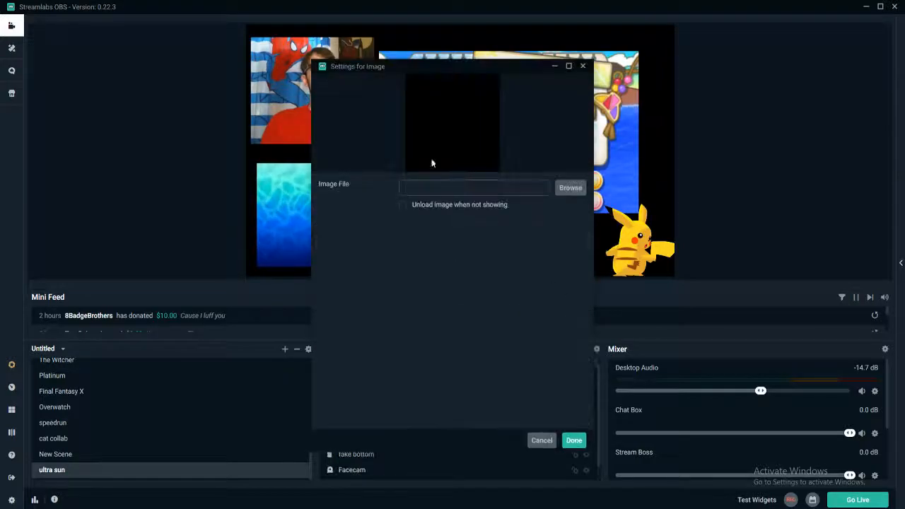
Step: Load a rectangular frame image from the Desktop's youtube, Overlays, All colors, Frames folder into the new image source
{"action": "left_click", "coordinate": [571, 187]}
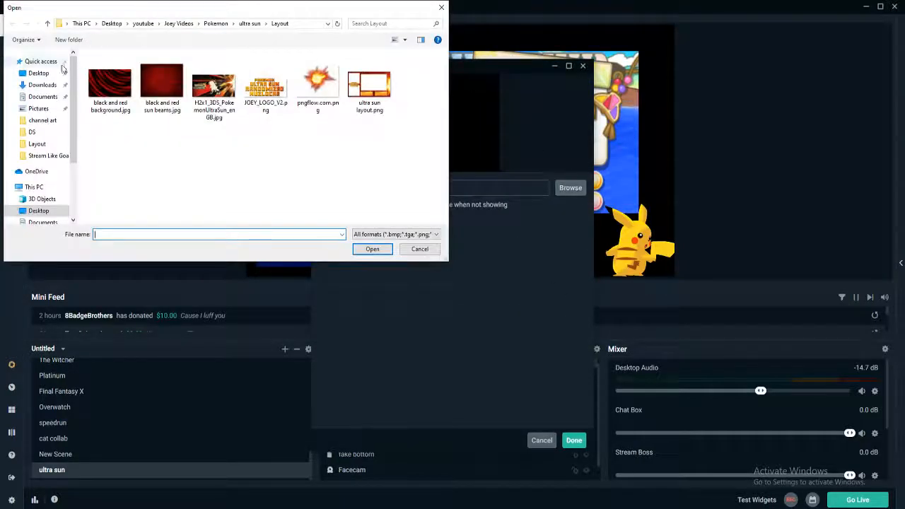
{"action": "left_click", "coordinate": [179, 24]}
{"action": "left_click", "coordinate": [143, 24]}
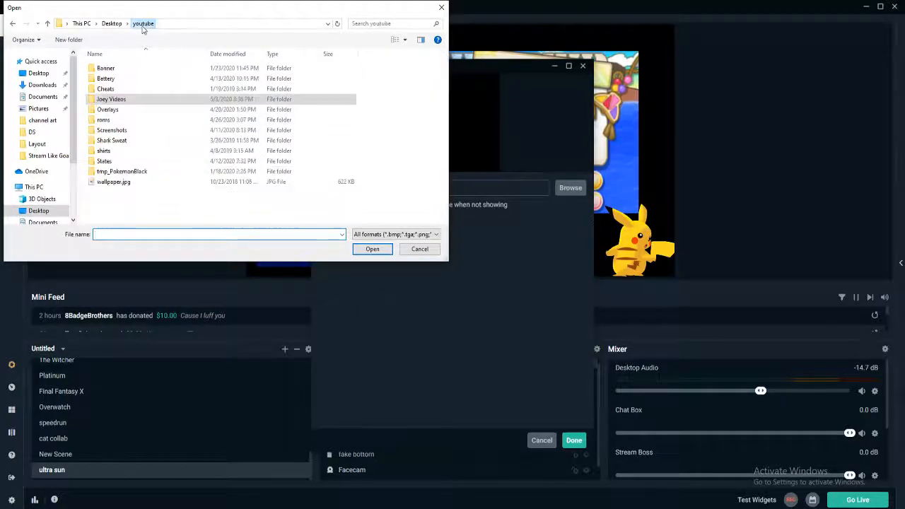
{"action": "left_click", "coordinate": [113, 24]}
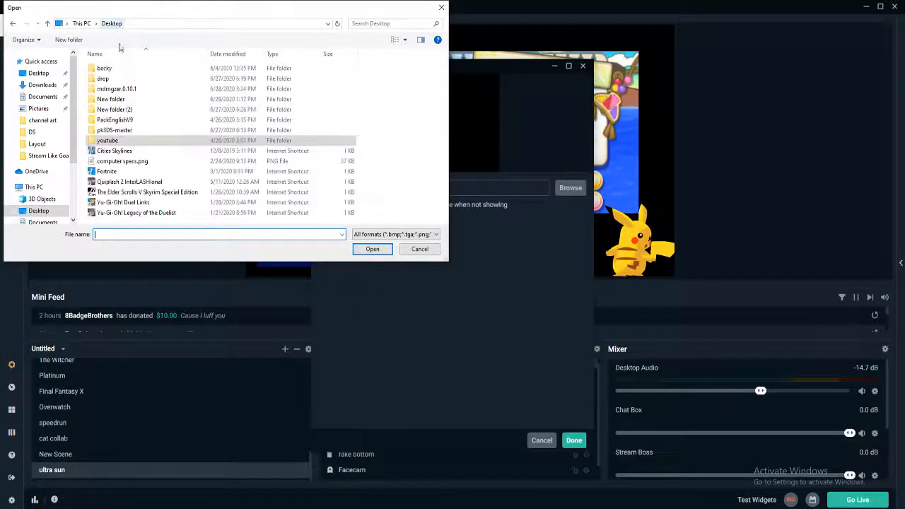
{"action": "double_click", "coordinate": [116, 141]}
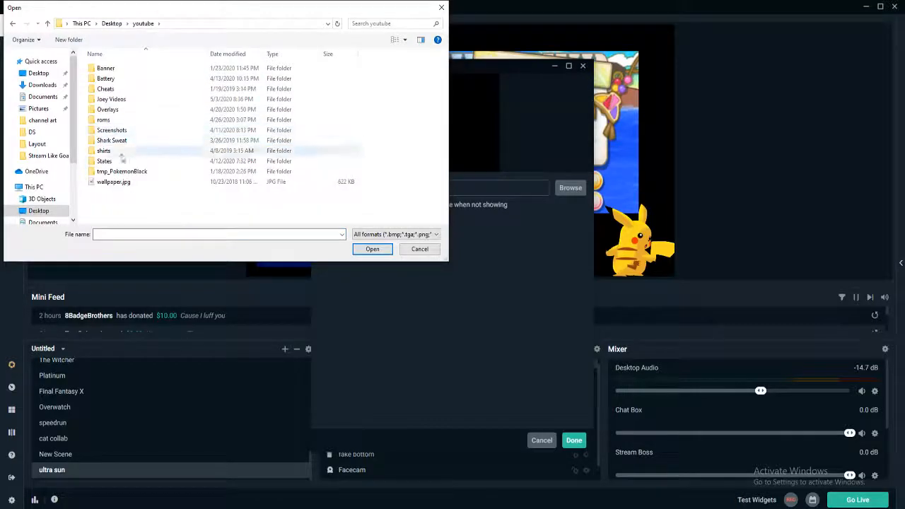
{"action": "double_click", "coordinate": [112, 110]}
{"action": "double_click", "coordinate": [117, 69]}
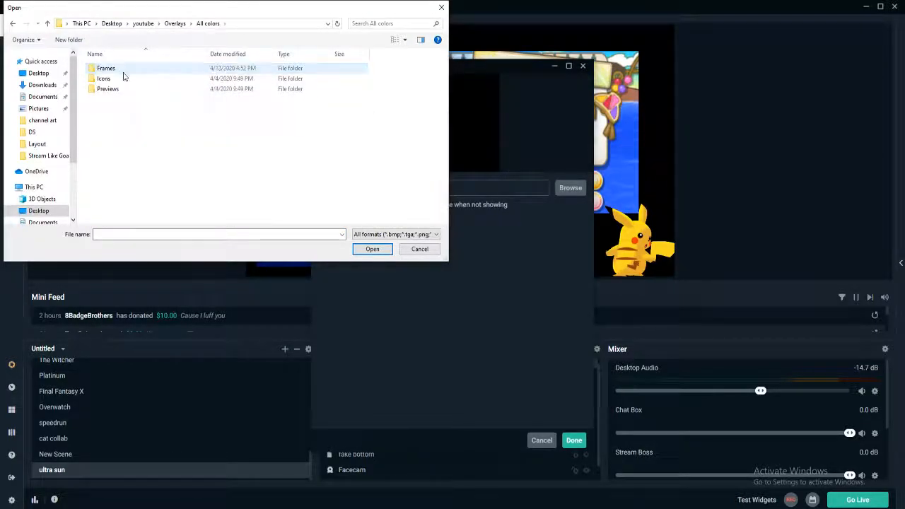
{"action": "double_click", "coordinate": [121, 70]}
{"action": "left_click", "coordinate": [117, 198]}
{"action": "left_click", "coordinate": [158, 198]}
{"action": "left_click", "coordinate": [364, 250]}
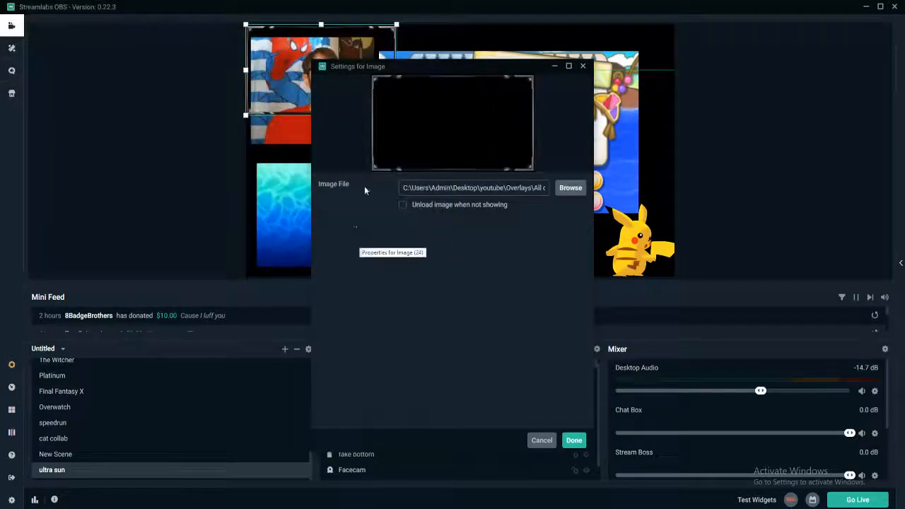
{"action": "left_click", "coordinate": [573, 439]}
{"action": "left_click_drag", "start_coordinate": [387, 106], "coordinate": [368, 122]}
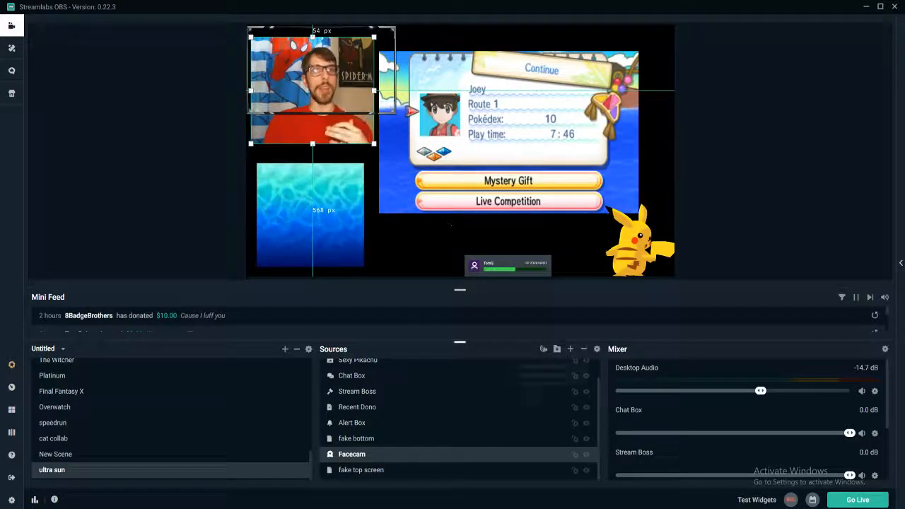
Step: Add an existing white color source, cover the canvas with it and put it beneath all other sources
{"action": "left_click", "coordinate": [571, 349]}
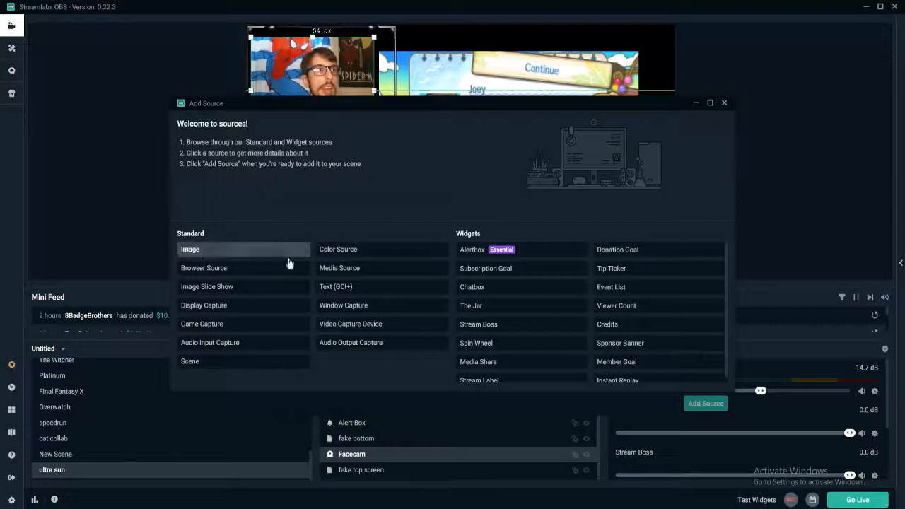
{"action": "left_click", "coordinate": [345, 250]}
{"action": "left_click", "coordinate": [690, 402]}
{"action": "scroll", "coordinate": [335, 263], "scroll_direction": "down", "scroll_amount": 3}
{"action": "left_click", "coordinate": [339, 276]}
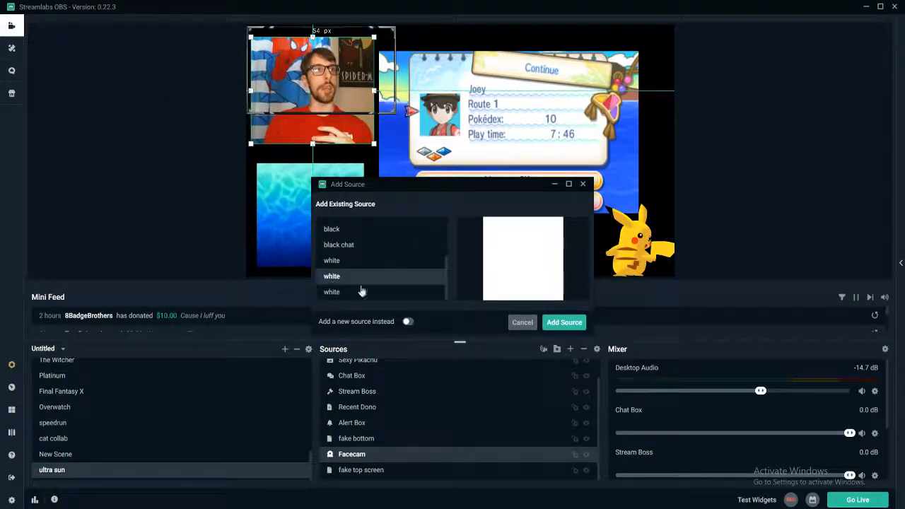
{"action": "left_click", "coordinate": [581, 326]}
{"action": "left_click_drag", "start_coordinate": [335, 117], "coordinate": [736, 230]}
{"action": "left_click_drag", "start_coordinate": [387, 487], "coordinate": [382, 474]}
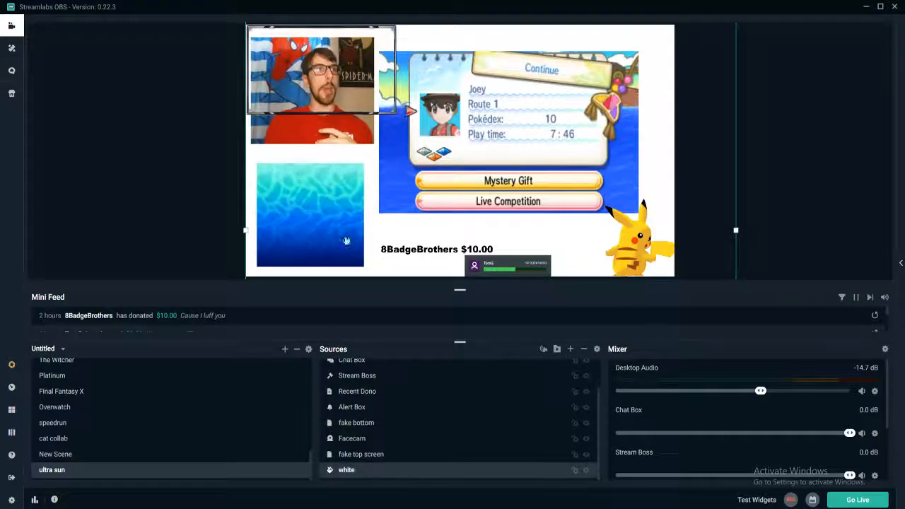
Step: Move the facecam up slightly and reshape the frame image so it fits around the facecam
{"action": "left_click", "coordinate": [316, 112]}
{"action": "left_click_drag", "start_coordinate": [317, 128], "coordinate": [316, 124]}
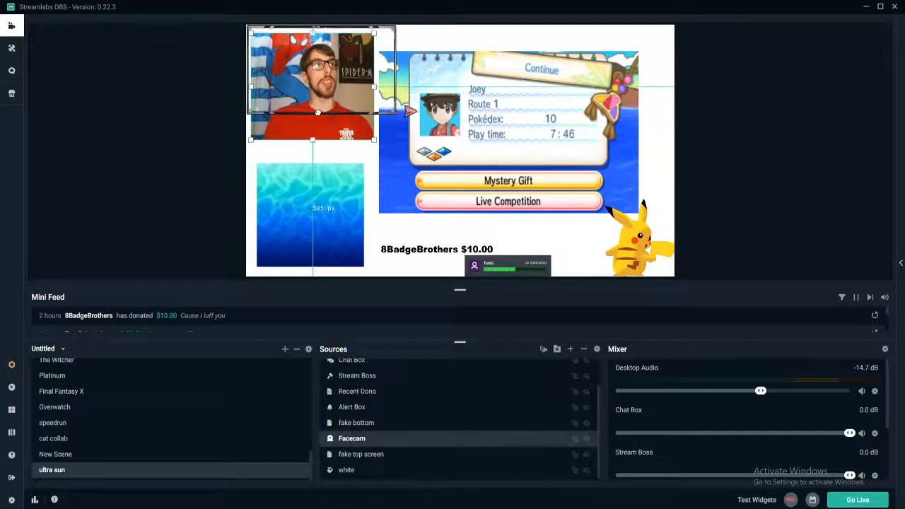
{"action": "left_click", "coordinate": [393, 50]}
{"action": "left_click_drag", "start_coordinate": [394, 50], "coordinate": [376, 76]}
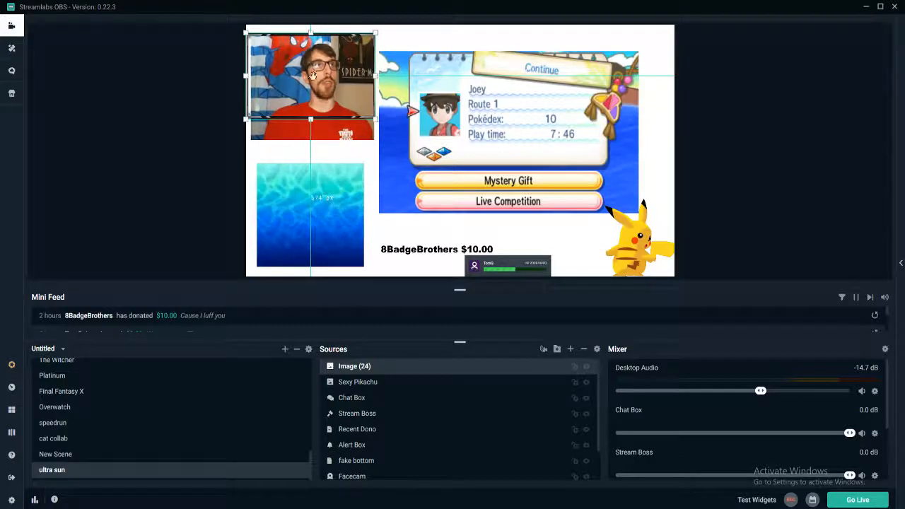
{"action": "left_click_drag", "start_coordinate": [242, 77], "coordinate": [249, 75]}
{"action": "left_click_drag", "start_coordinate": [312, 118], "coordinate": [316, 143]}
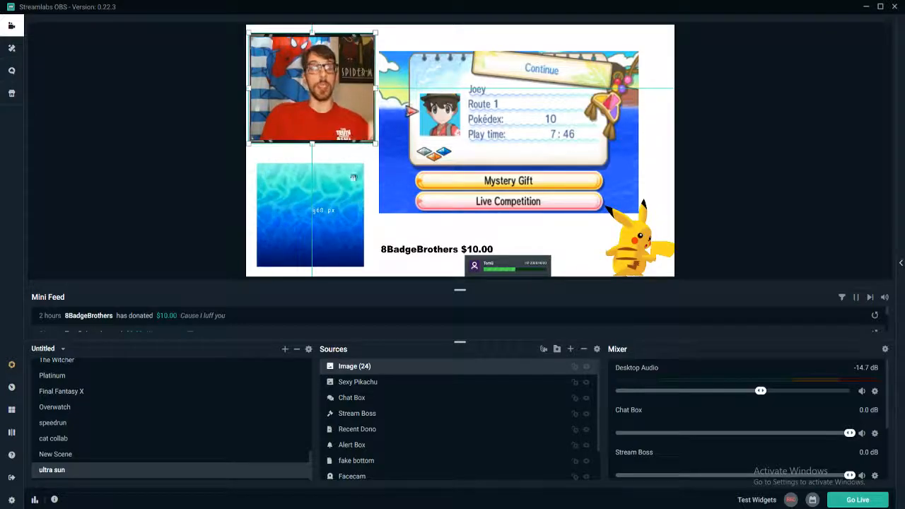
Step: Rename the frame image source as face frame
{"action": "right_click", "coordinate": [365, 366]}
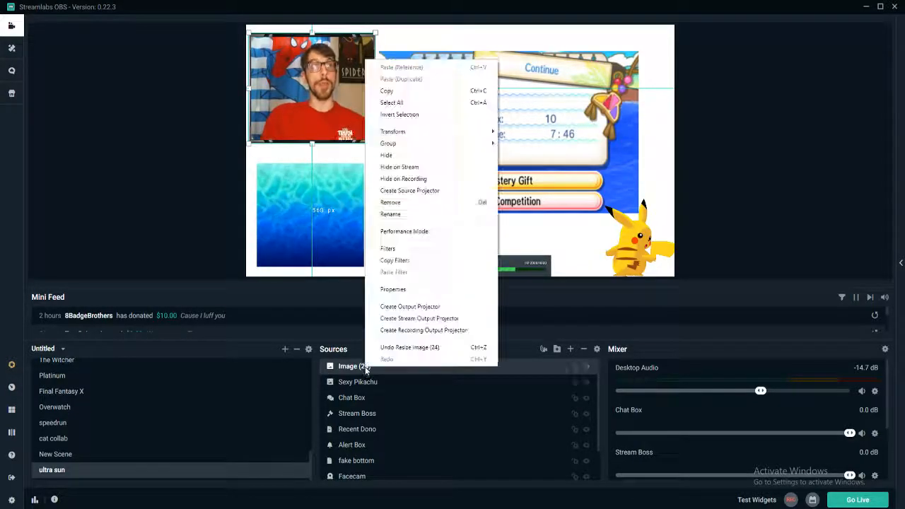
{"action": "left_click", "coordinate": [391, 213]}
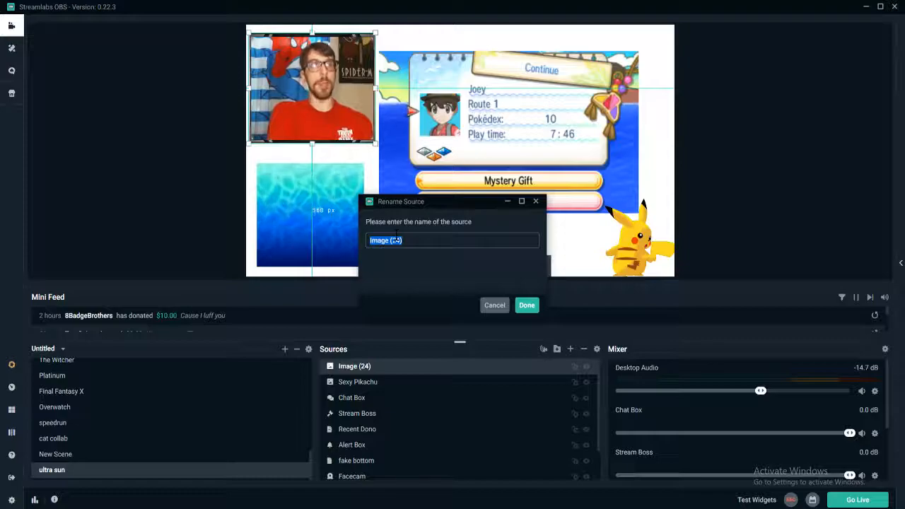
{"action": "type", "text": "face frame"}
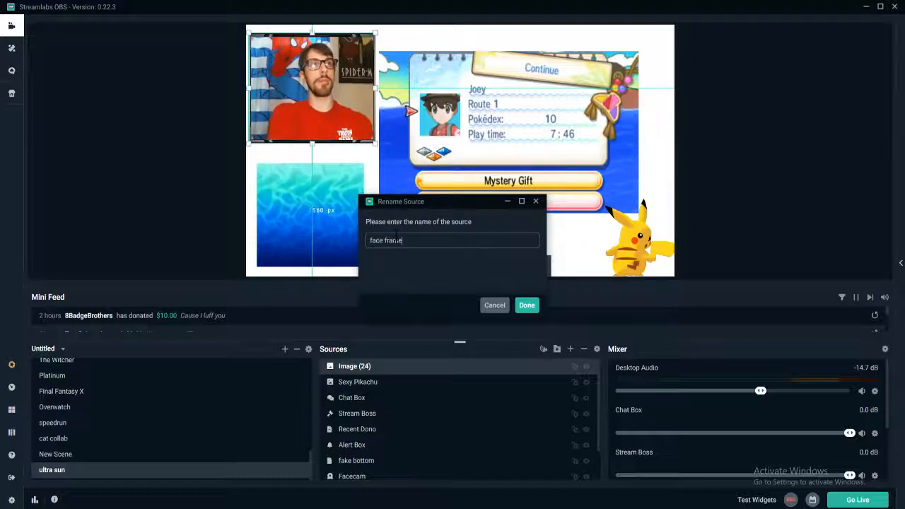
{"action": "key", "text": "Return"}
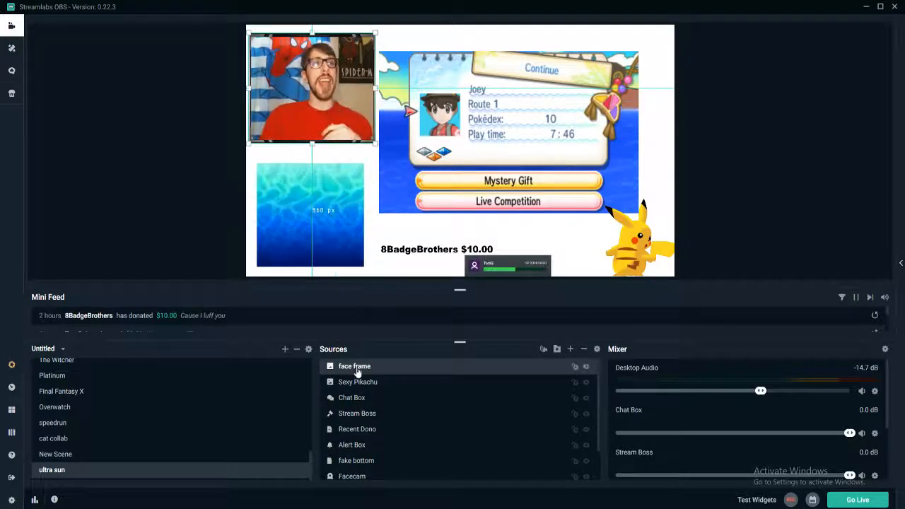
Step: Move the Facecam source to the top of the source order beside face frame and create a group named face
{"action": "left_click", "coordinate": [351, 476]}
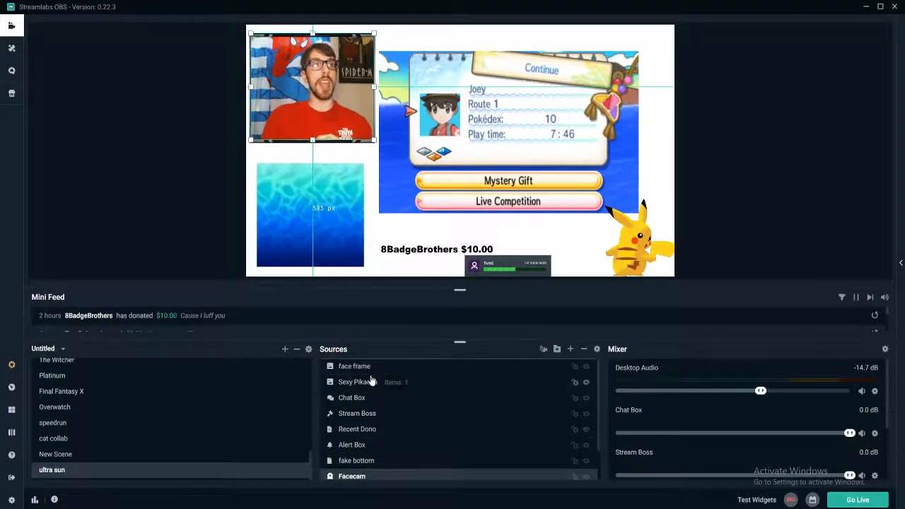
{"action": "left_click_drag", "start_coordinate": [371, 380], "coordinate": [370, 378]}
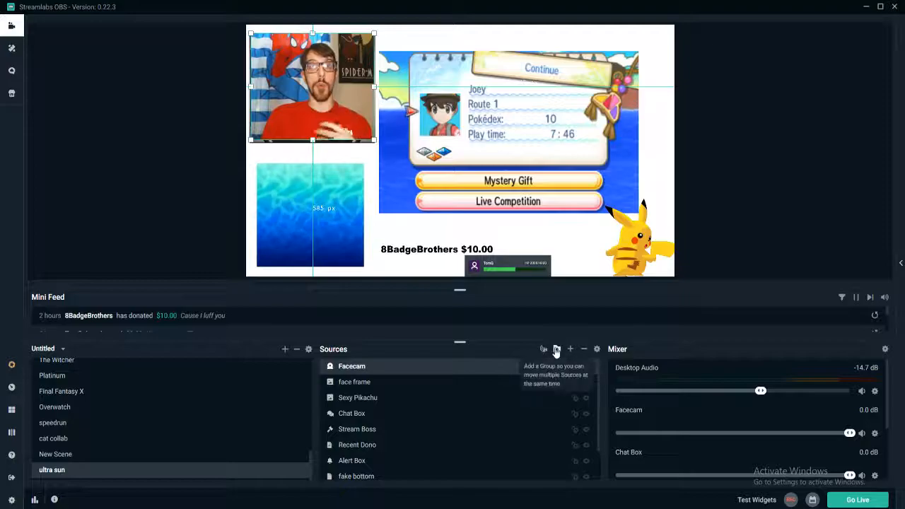
{"action": "left_click", "coordinate": [557, 349]}
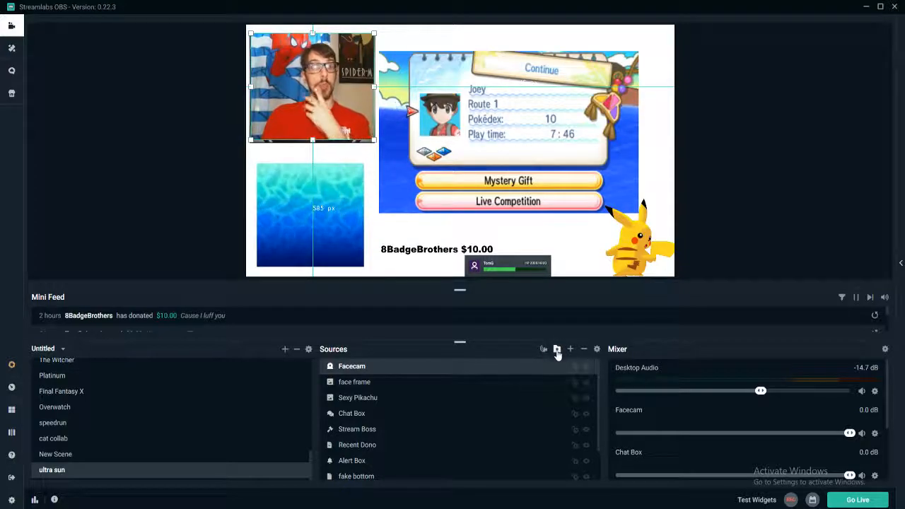
{"action": "type", "text": "face"}
{"action": "key", "text": "Return"}
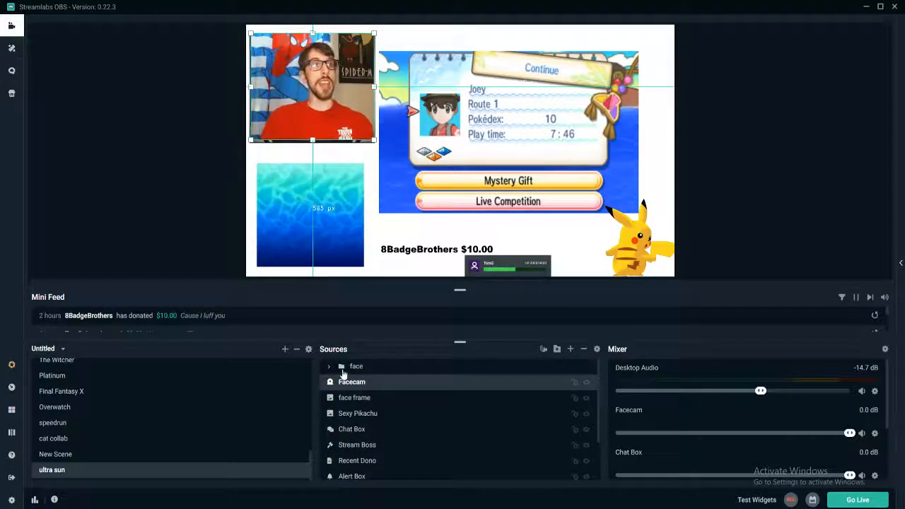
Step: Put the Facecam and face frame sources into the face group, then shift the group slightly down and right on the canvas
{"action": "left_click_drag", "start_coordinate": [359, 377], "coordinate": [362, 376]}
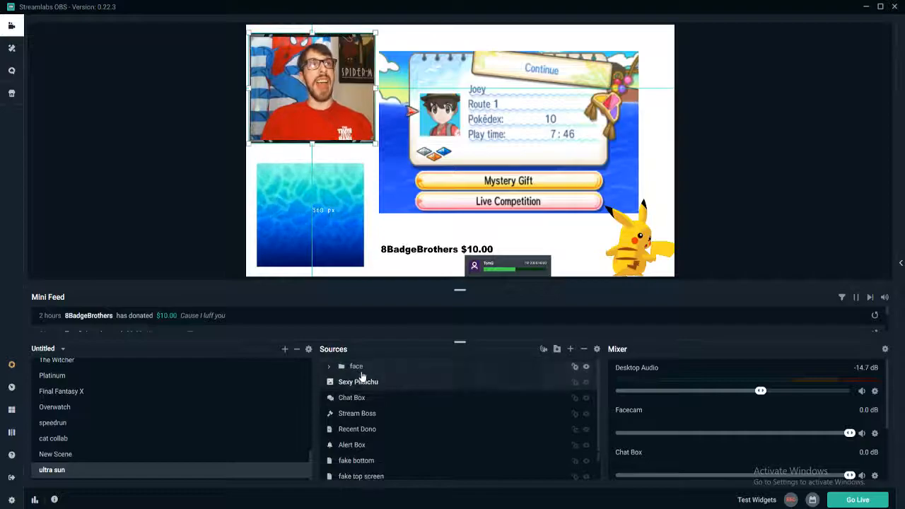
{"action": "double_click", "coordinate": [354, 369]}
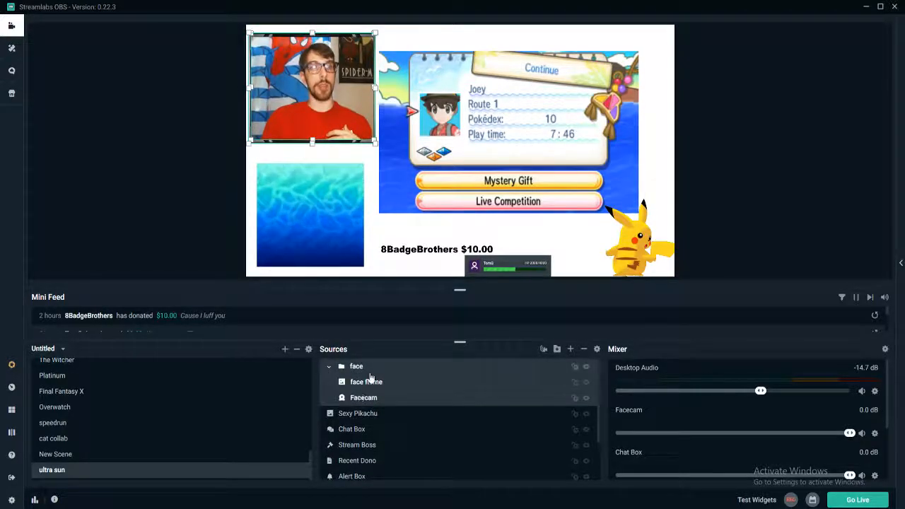
{"action": "left_click", "coordinate": [329, 367]}
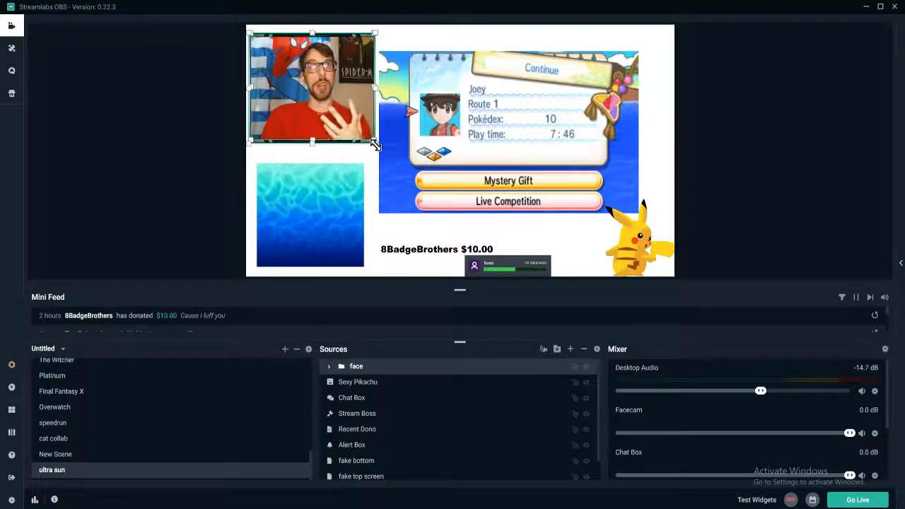
{"action": "left_click_drag", "start_coordinate": [381, 142], "coordinate": [328, 73]}
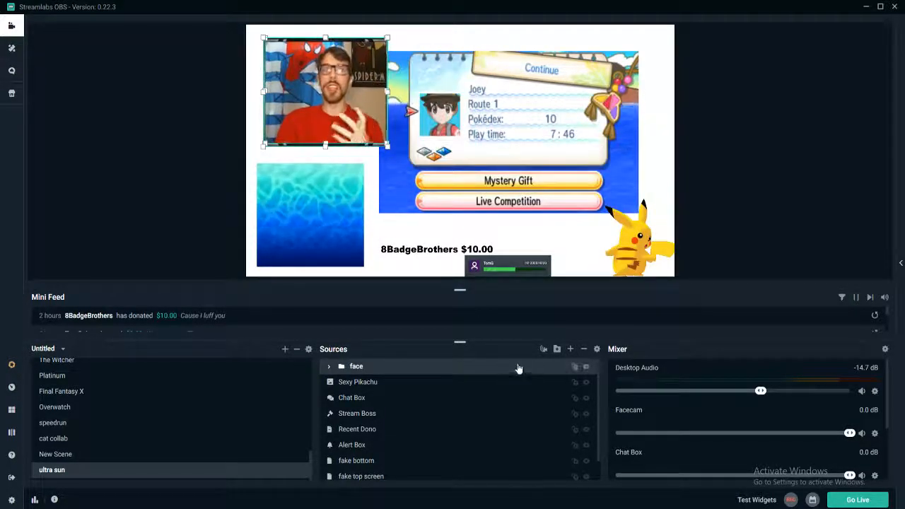